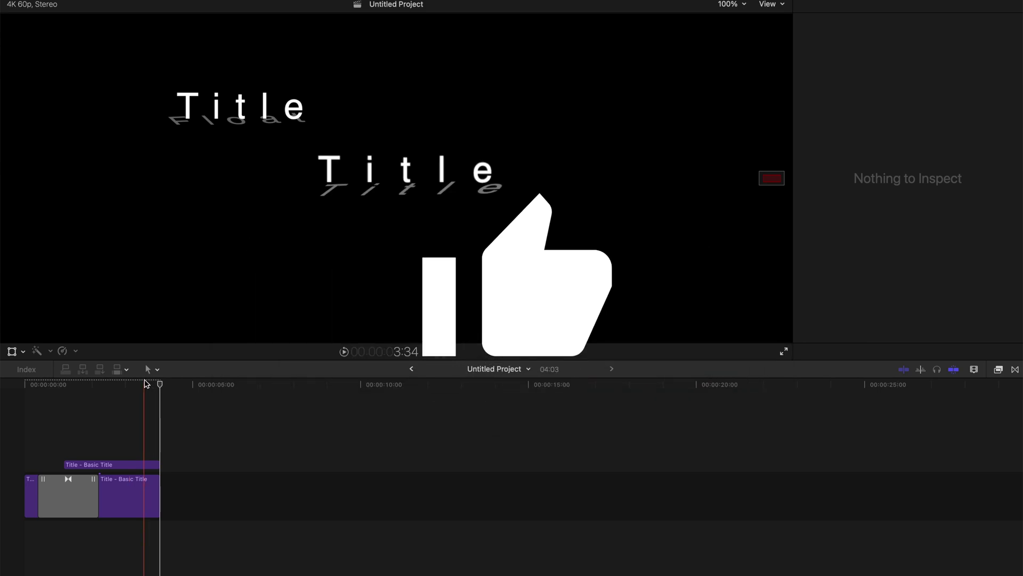
# - Inspect the finished example title, then park the playhead at about 7:07 past the examples
pyautogui.click(145, 384)
pyautogui.click(396, 187)
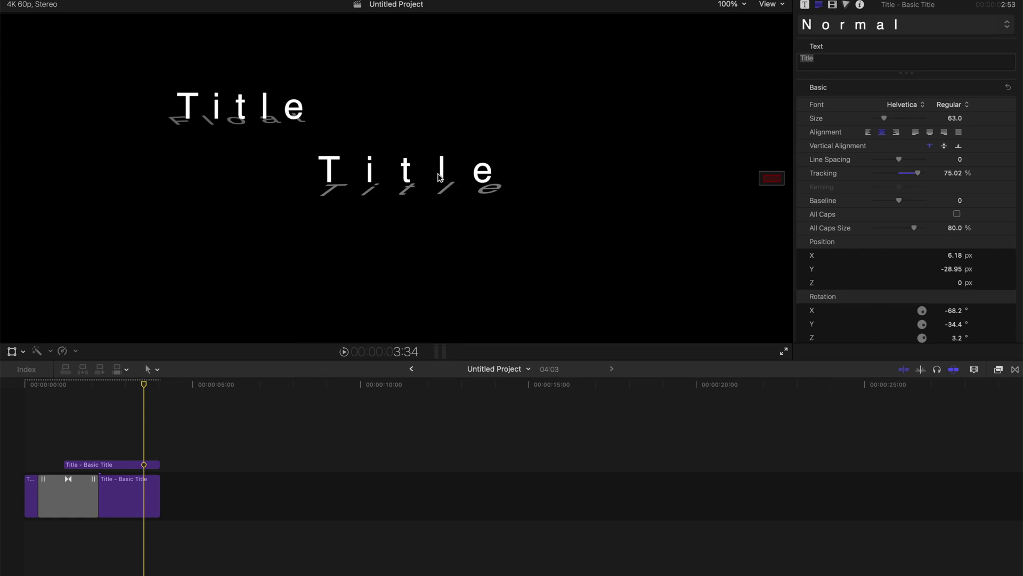
pyautogui.click(263, 384)
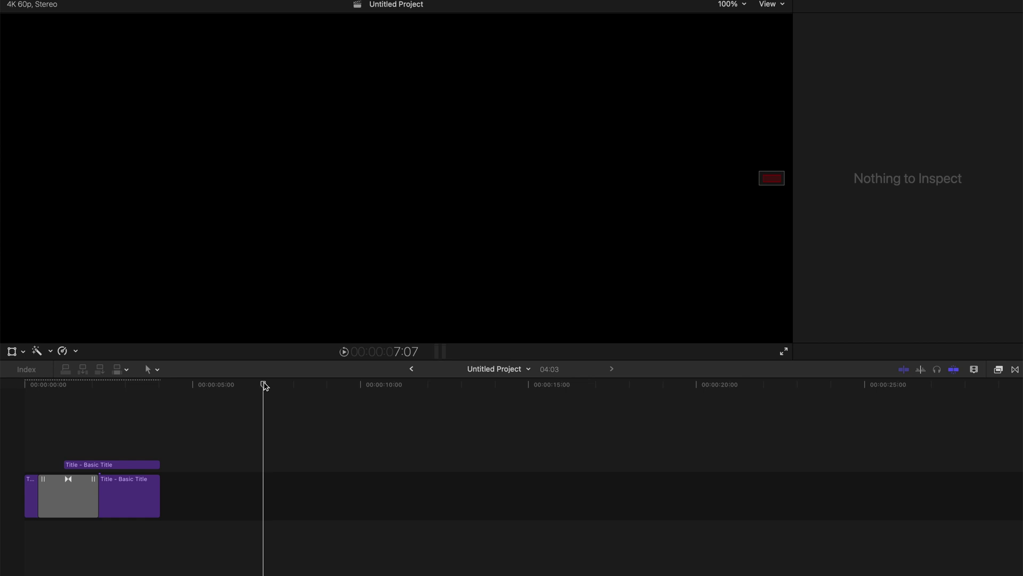
# - Connect a new Basic Title at 7:07 and widen its letter tracking to 42.1%
pyautogui.hotkey('ctrl', 't')
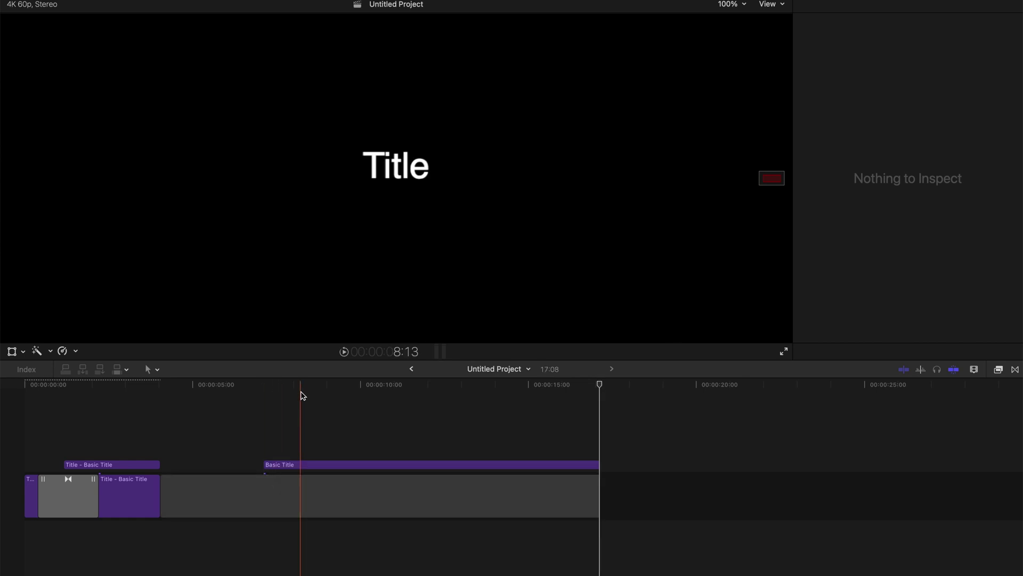
pyautogui.moveTo(300, 384)
pyautogui.mouseDown()
pyautogui.moveTo(286, 384)
pyautogui.moveTo(324, 389)
pyautogui.moveTo(308, 385)
pyautogui.mouseUp()
pyautogui.click(607, 249)
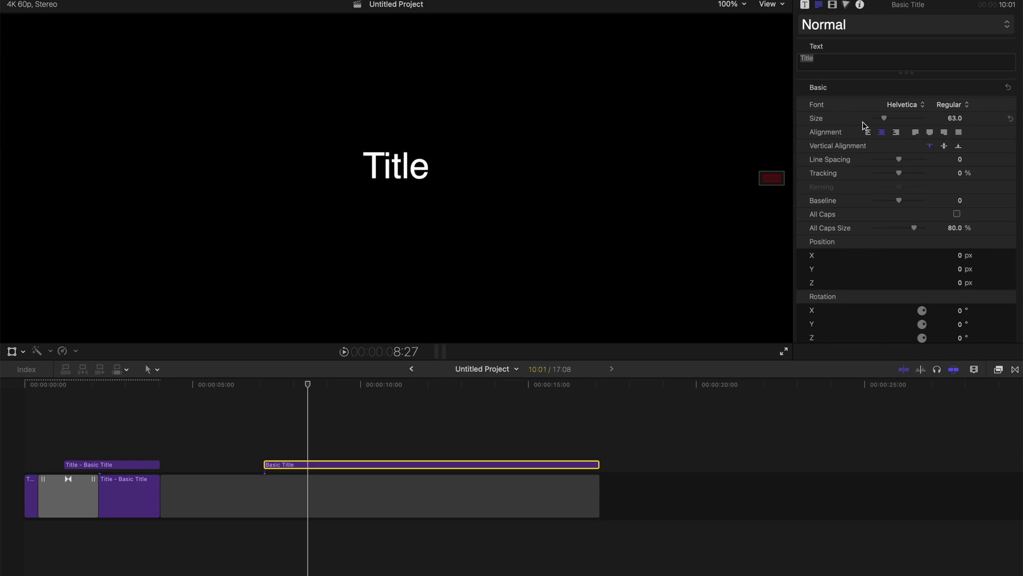
pyautogui.moveTo(899, 173); pyautogui.dragTo(912, 173)
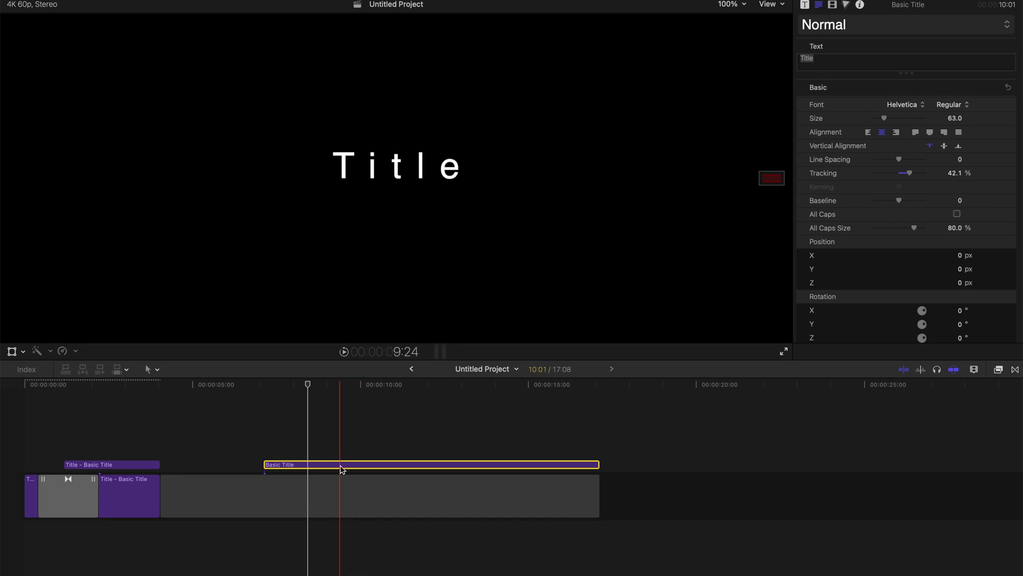
# - Duplicate the Basic Title onto the layer above and lower the copy's opacity to 14.13%
pyautogui.moveTo(340, 465); pyautogui.dragTo(342, 458)
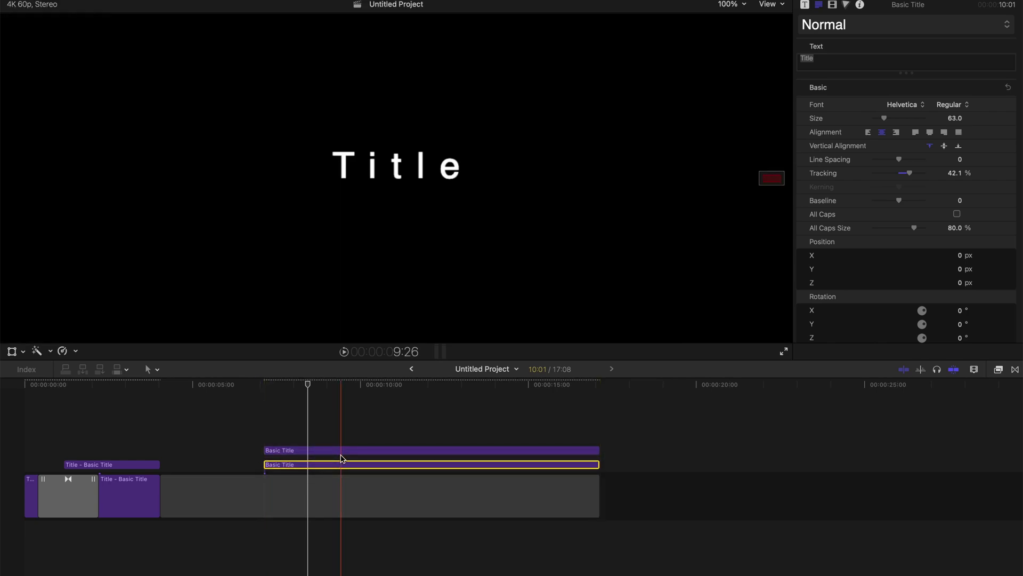
pyautogui.moveTo(320, 396); pyautogui.dragTo(316, 392)
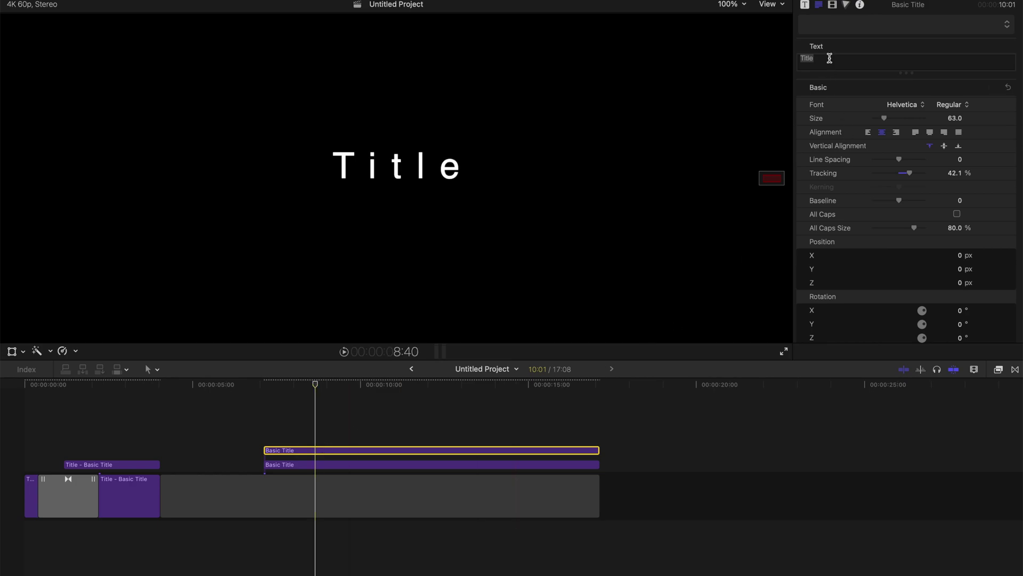
pyautogui.click(833, 6)
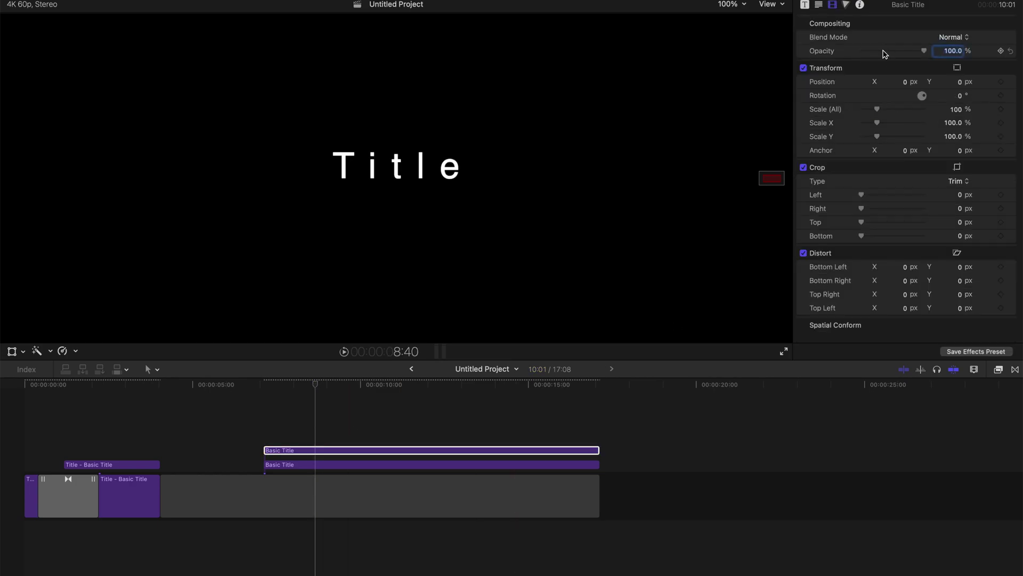
pyautogui.moveTo(884, 53); pyautogui.dragTo(870, 54)
pyautogui.click(809, 5)
pyautogui.click(818, 5)
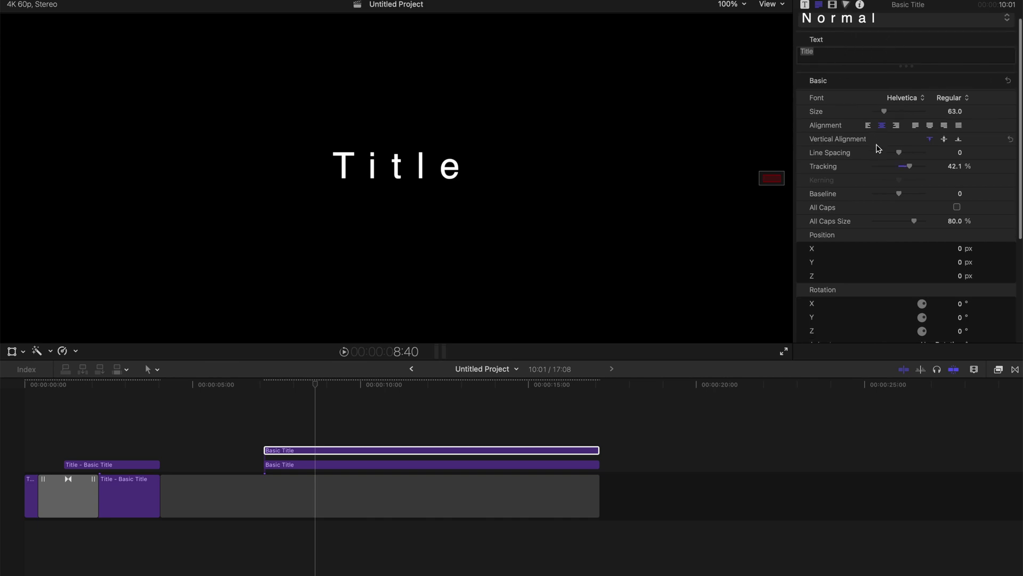
# - Tilt the faded copy to 80.2° on X and line it up under the text at Y −3.95 px
pyautogui.scroll(-5, 878, 149)
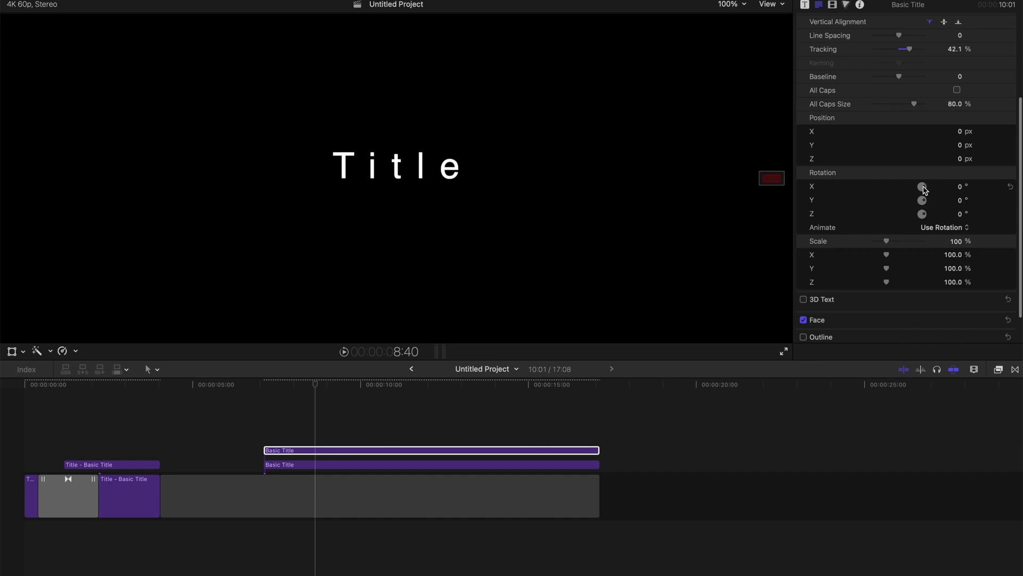
pyautogui.moveTo(924, 190); pyautogui.dragTo(924, 187)
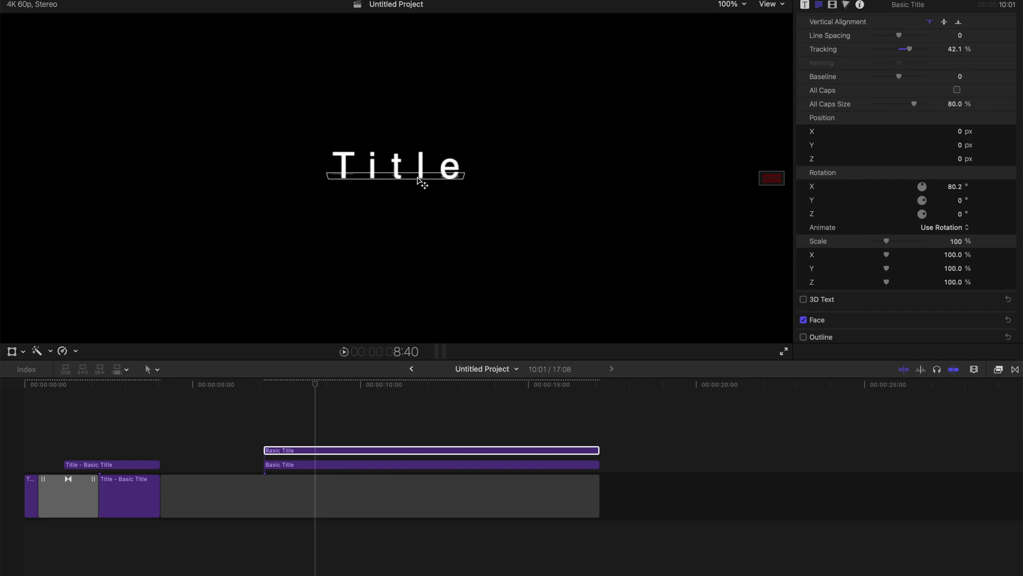
pyautogui.moveTo(421, 183); pyautogui.dragTo(418, 189)
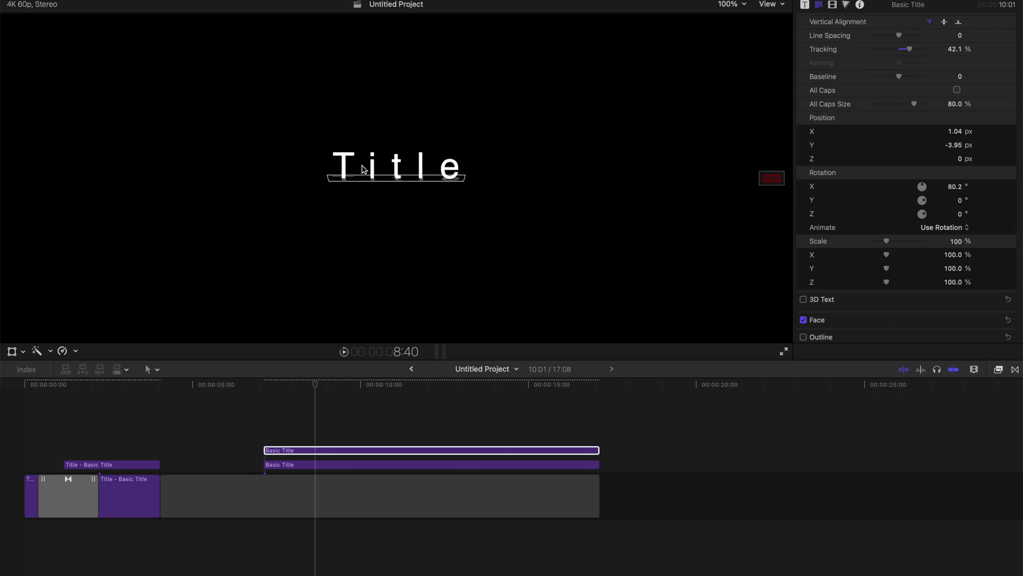
# - Raise the original Basic Title slightly to Y 9 px and return to the new title's start
pyautogui.click(349, 465)
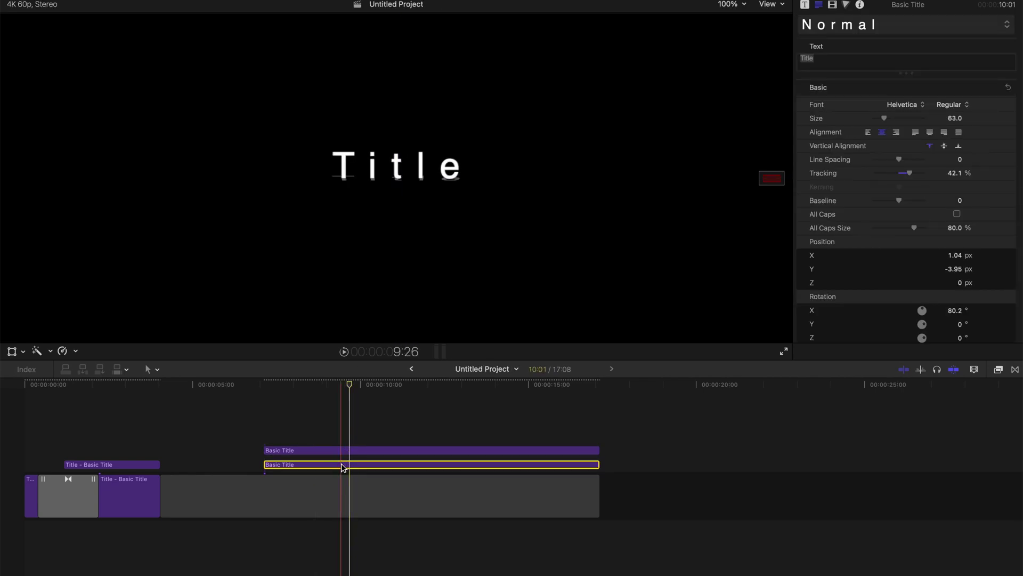
pyautogui.click(404, 160)
pyautogui.moveTo(403, 160); pyautogui.dragTo(397, 163)
pyautogui.click(375, 457)
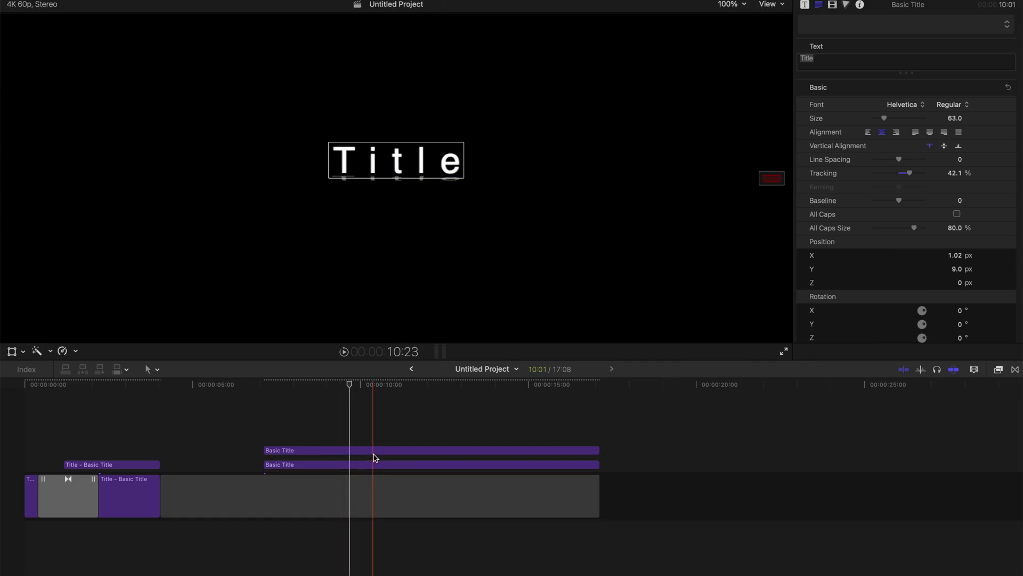
pyautogui.click(289, 384)
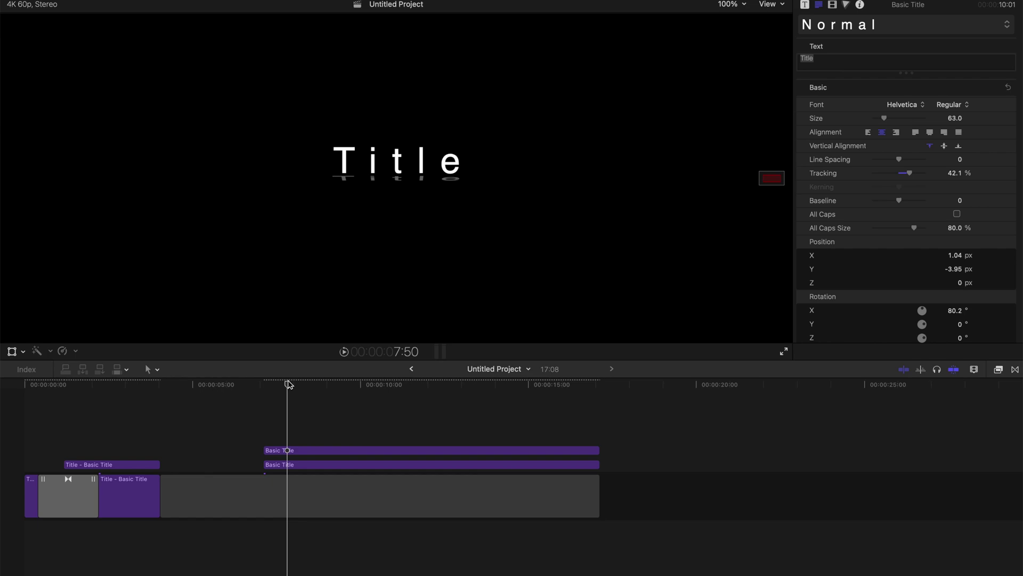
pyautogui.moveTo(288, 383); pyautogui.dragTo(366, 380)
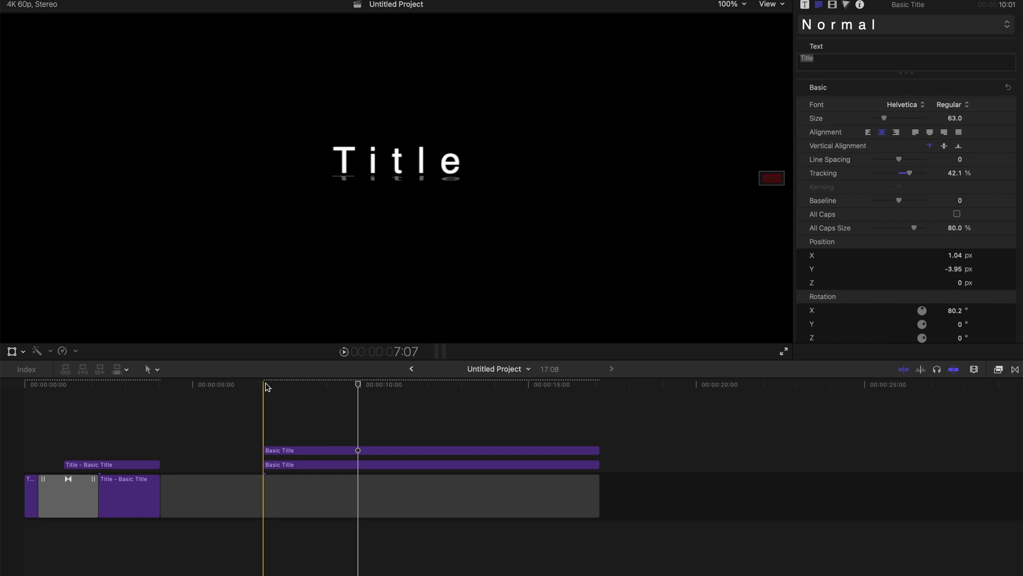
pyautogui.click(429, 384)
pyautogui.click(145, 405)
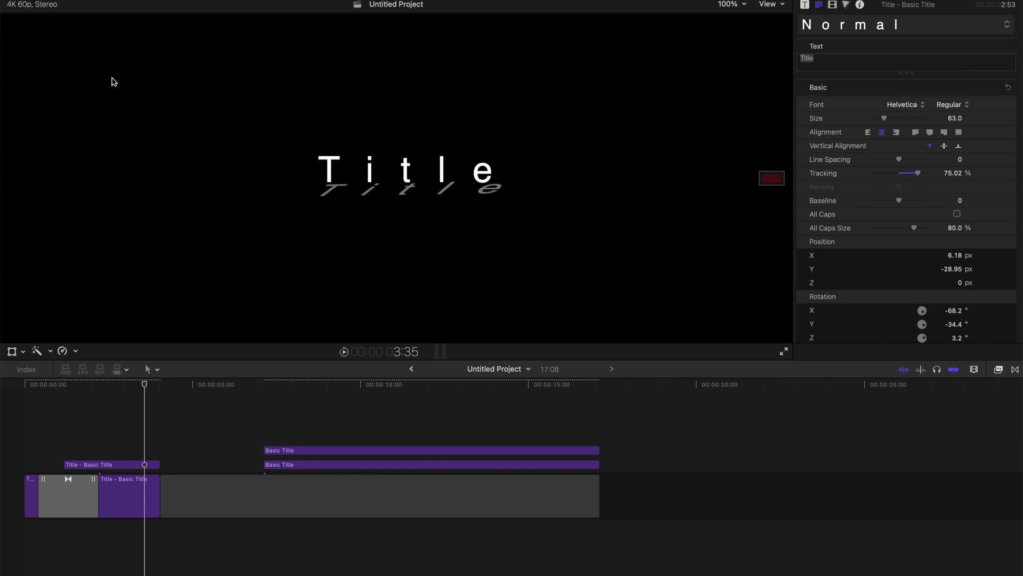
pyautogui.click(360, 384)
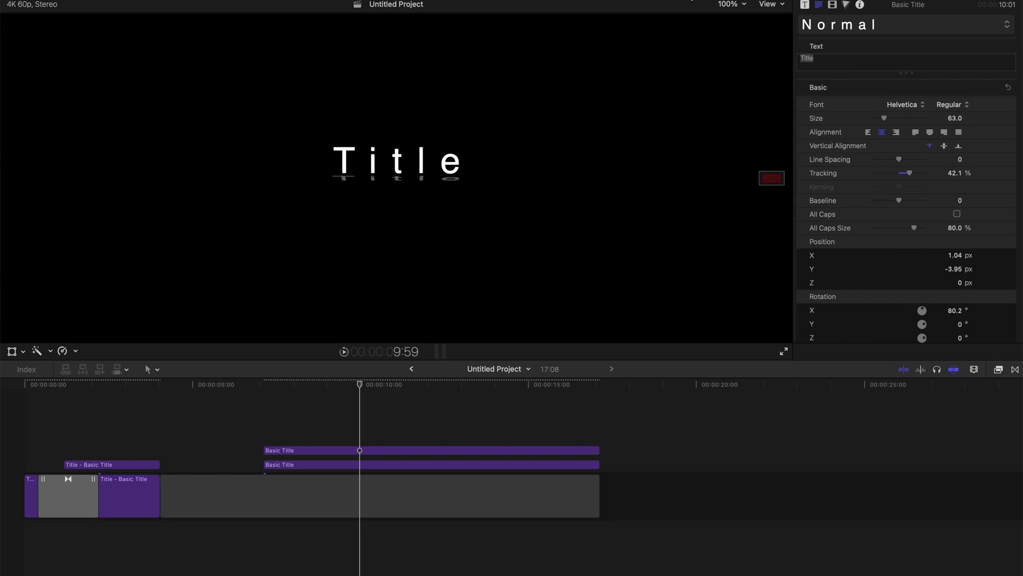
# - Rotate the flat shadow copy to −17.0° on Y and −5.0° on Z
pyautogui.scroll(-5, 869, 208)
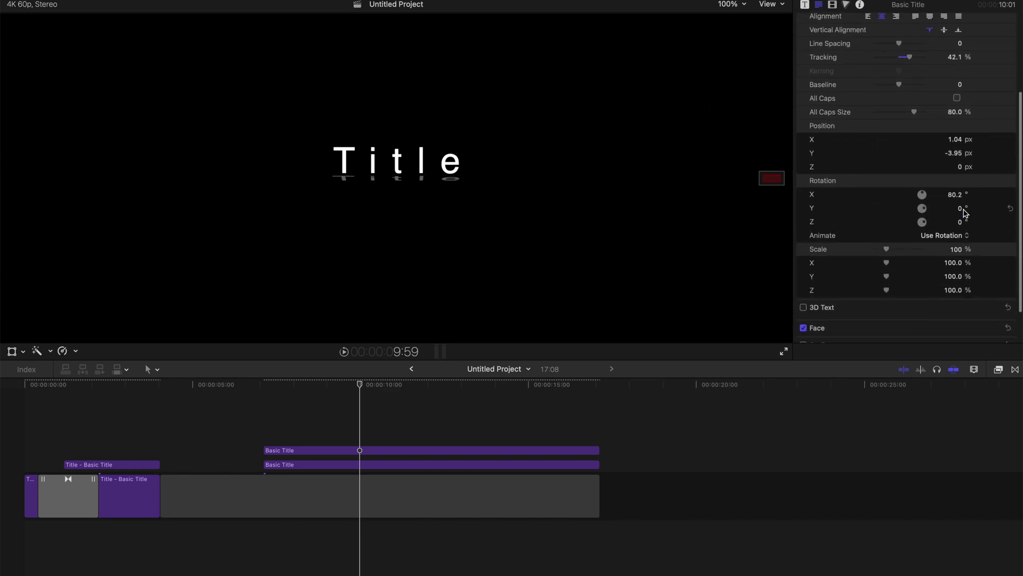
pyautogui.moveTo(962, 211); pyautogui.dragTo(953, 210)
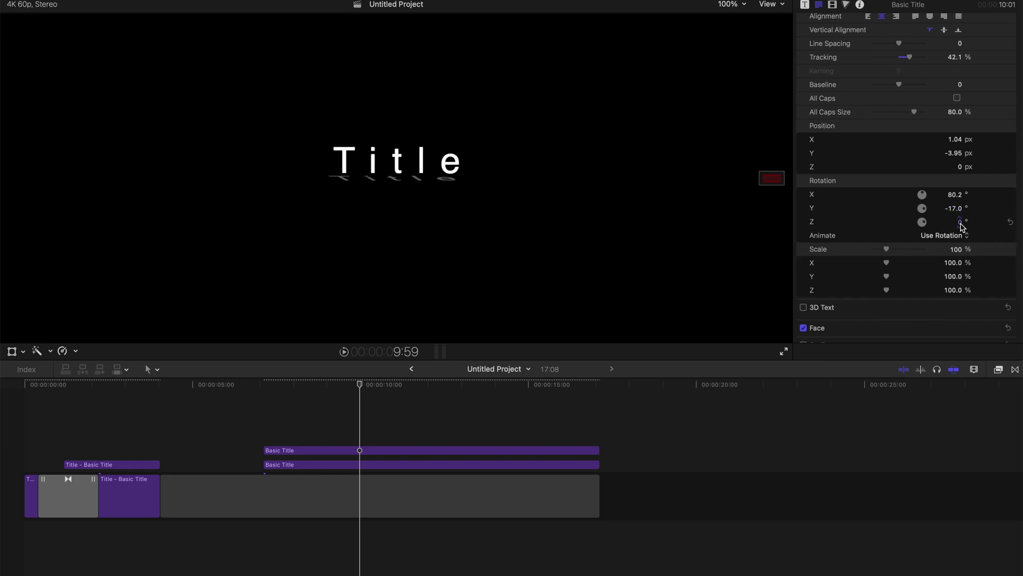
pyautogui.moveTo(962, 224); pyautogui.dragTo(960, 224)
pyautogui.doubleClick(343, 155)
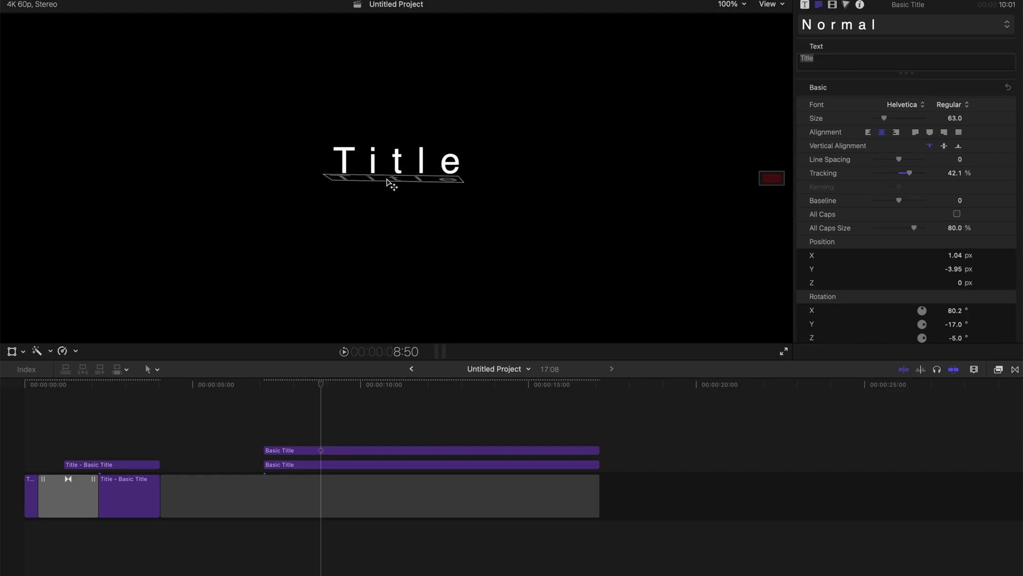
# - Tilt the shadow copy to 69.2° X and move it to −9.17, 6.53 px beneath the letters
pyautogui.moveTo(389, 178); pyautogui.dragTo(596, 195)
pyautogui.scroll(-4, 951, 240)
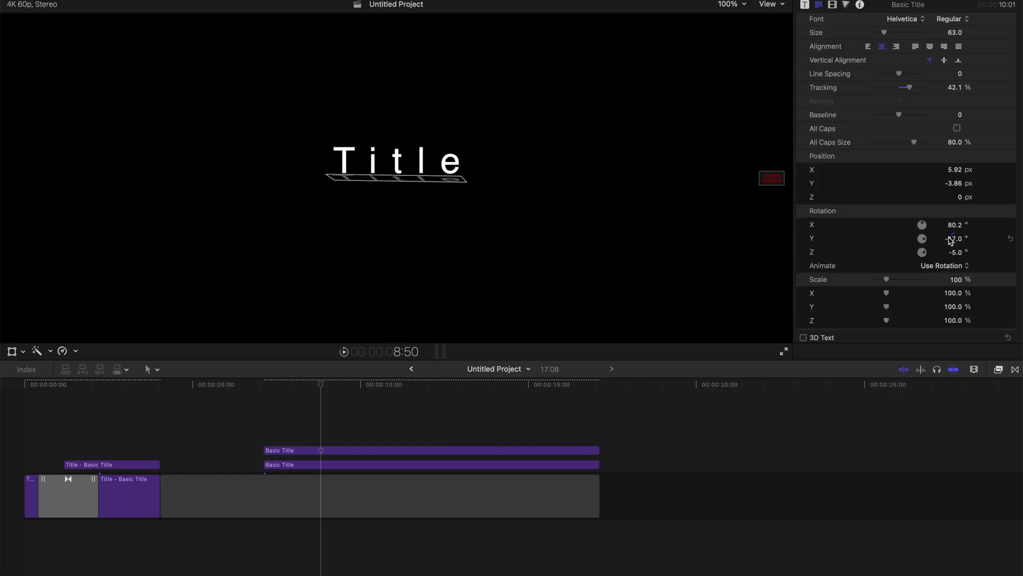
pyautogui.moveTo(954, 226); pyautogui.dragTo(956, 251)
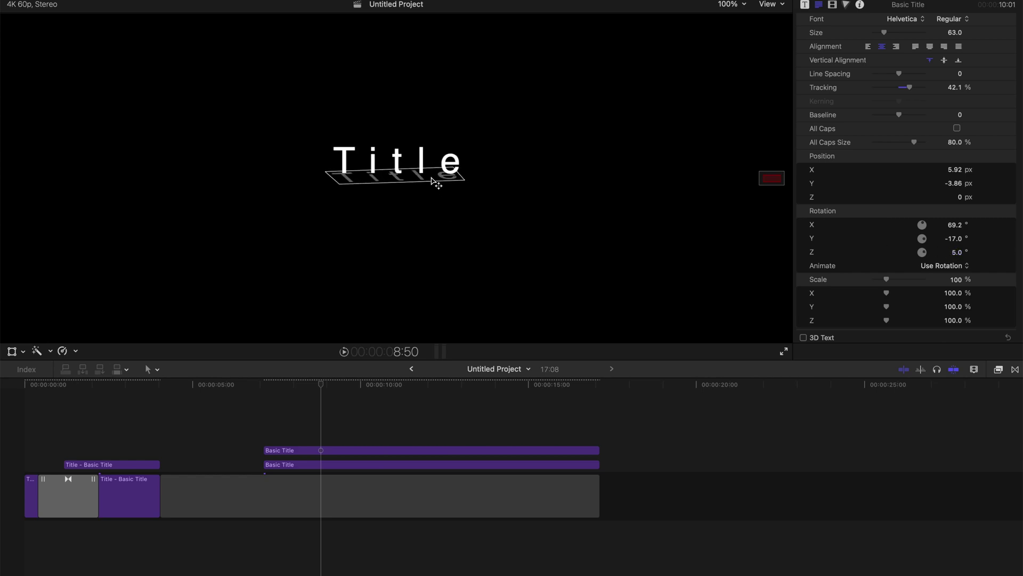
pyautogui.moveTo(434, 176); pyautogui.dragTo(422, 179)
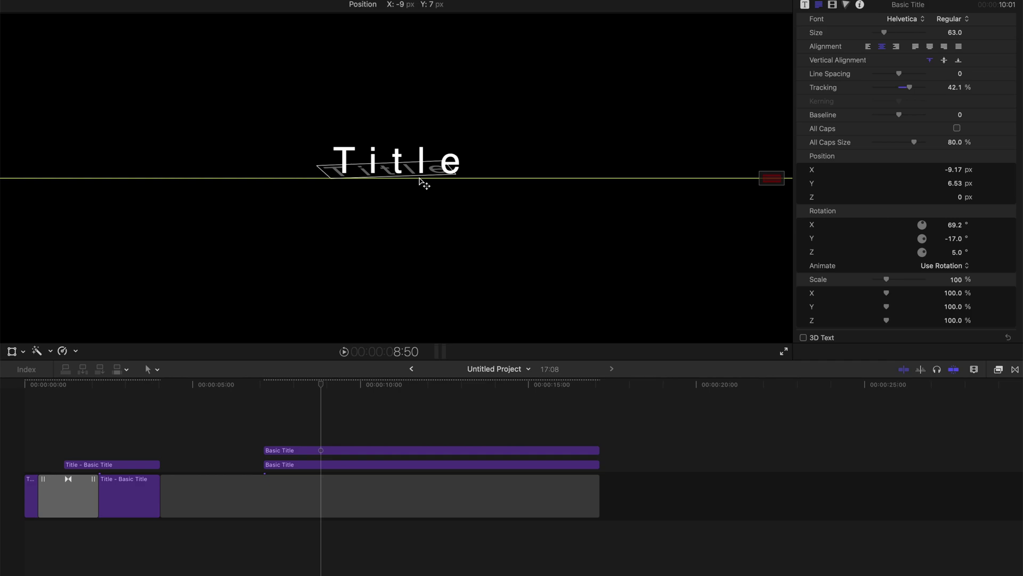
pyautogui.click(422, 179)
# - Set the upright title's position to X −12.2 px and Y 18 px
pyautogui.hotkey('ctrl', 'Tab')
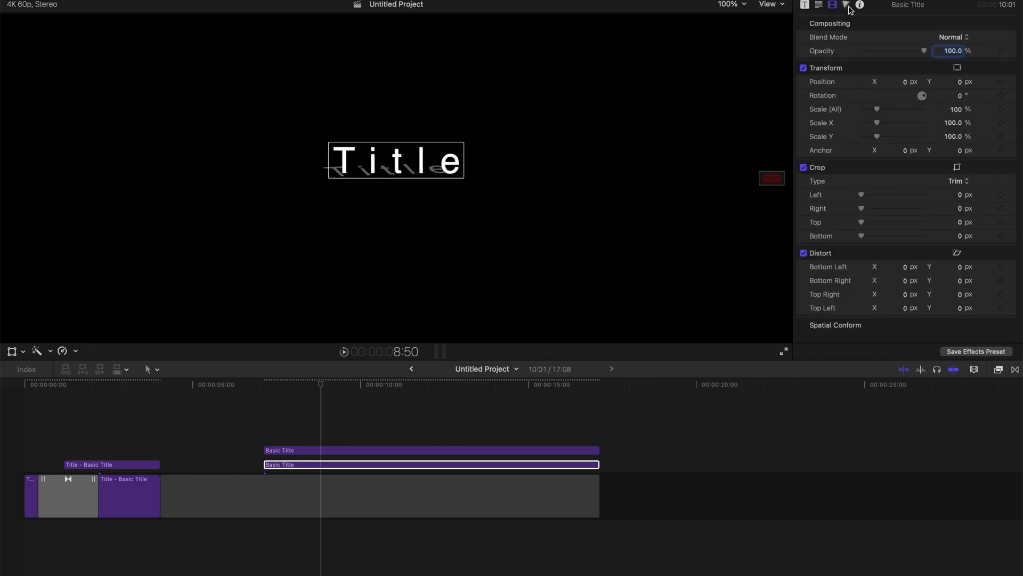
pyautogui.moveTo(907, 84); pyautogui.dragTo(904, 84)
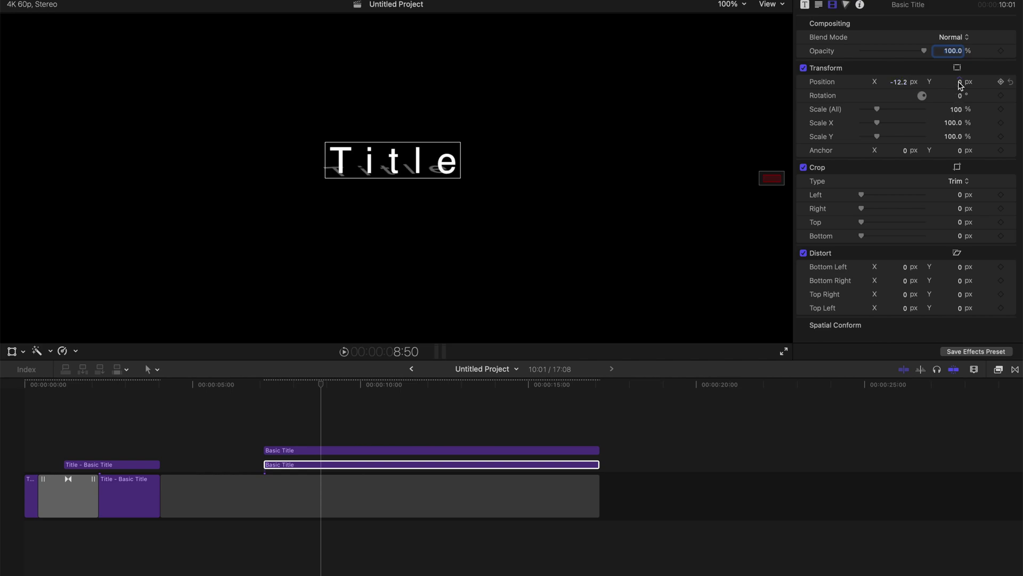
pyautogui.click(959, 82)
pyautogui.write('18')
pyautogui.press('Return')
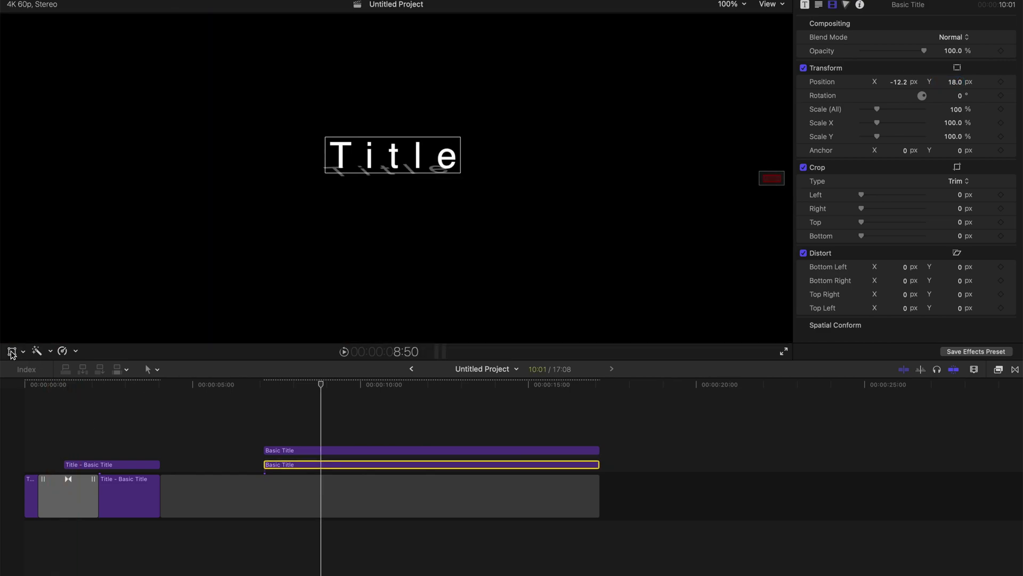
# - Nudge the upright title with the on-screen transform controls to −19.3 px X, 10.8 px Y
pyautogui.click(11, 352)
pyautogui.click(23, 352)
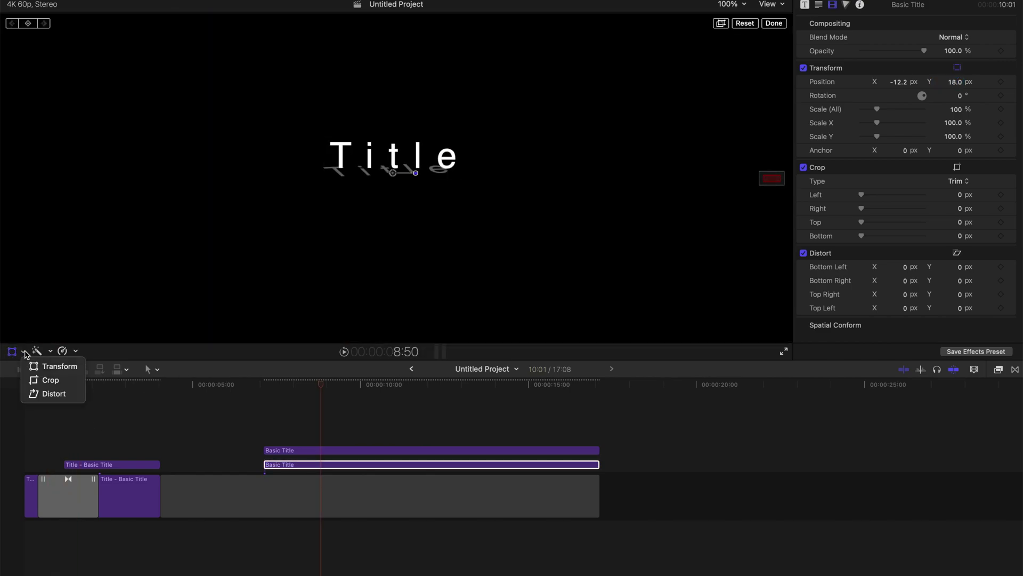
pyautogui.click(37, 365)
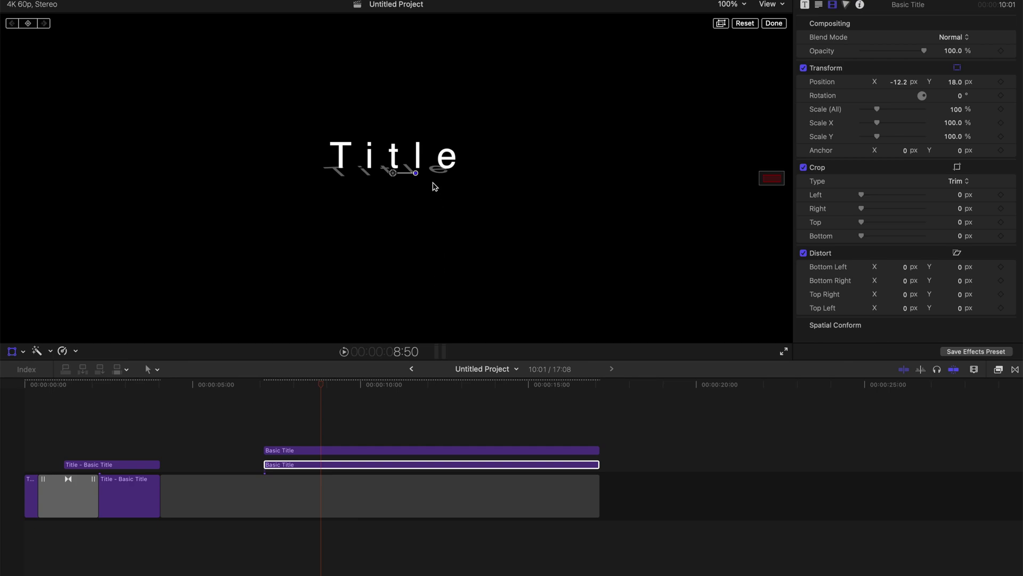
pyautogui.moveTo(435, 186); pyautogui.dragTo(431, 186)
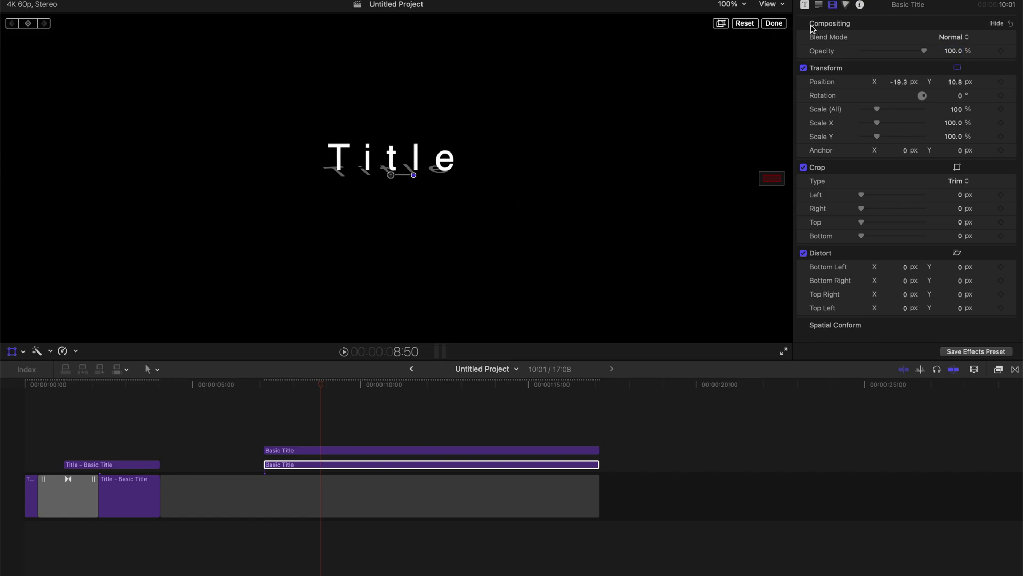
pyautogui.click(783, 24)
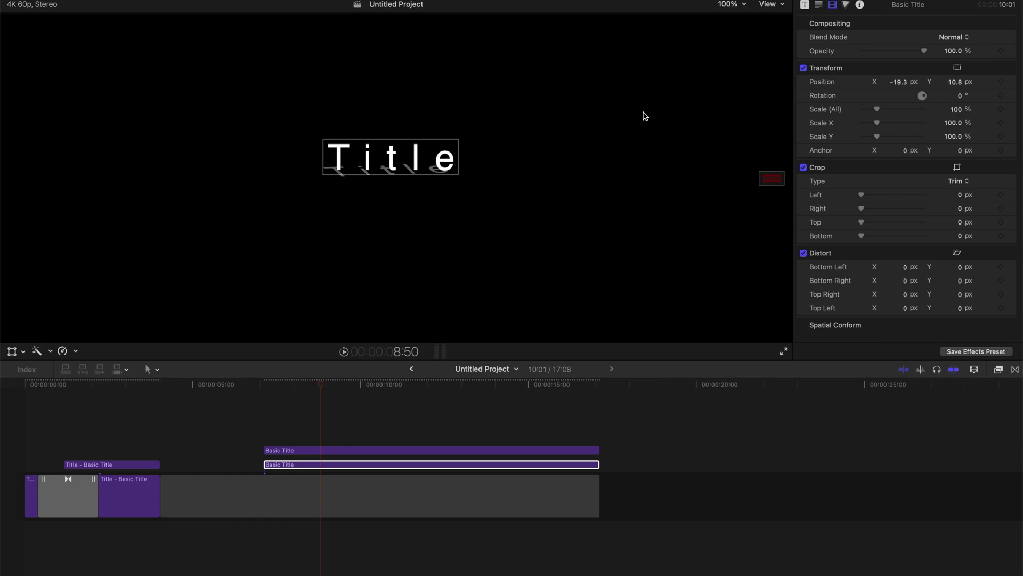
pyautogui.press('super+Up')
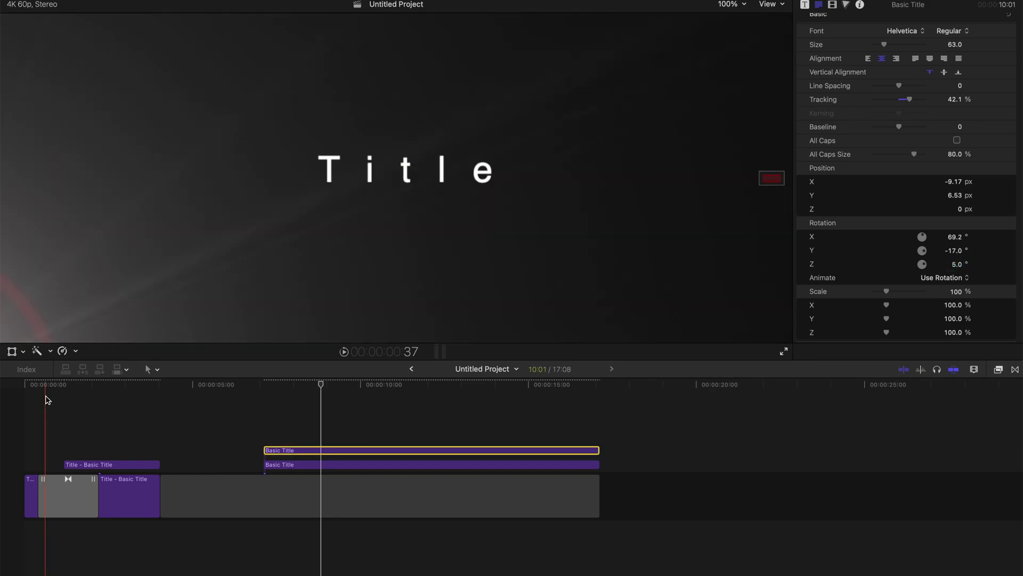
pyautogui.moveTo(37, 385); pyautogui.dragTo(84, 392)
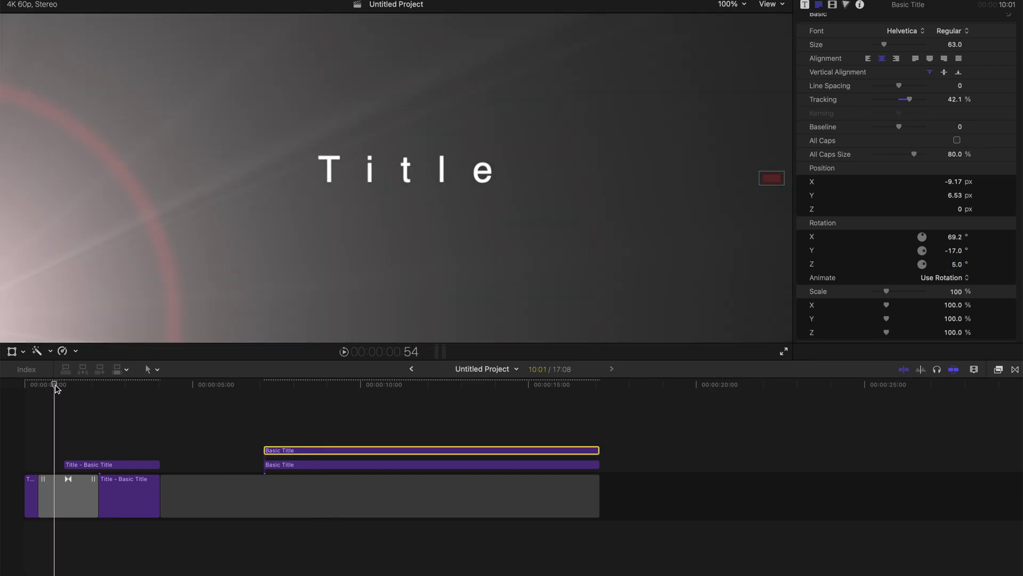
pyautogui.moveTo(89, 392); pyautogui.dragTo(96, 393)
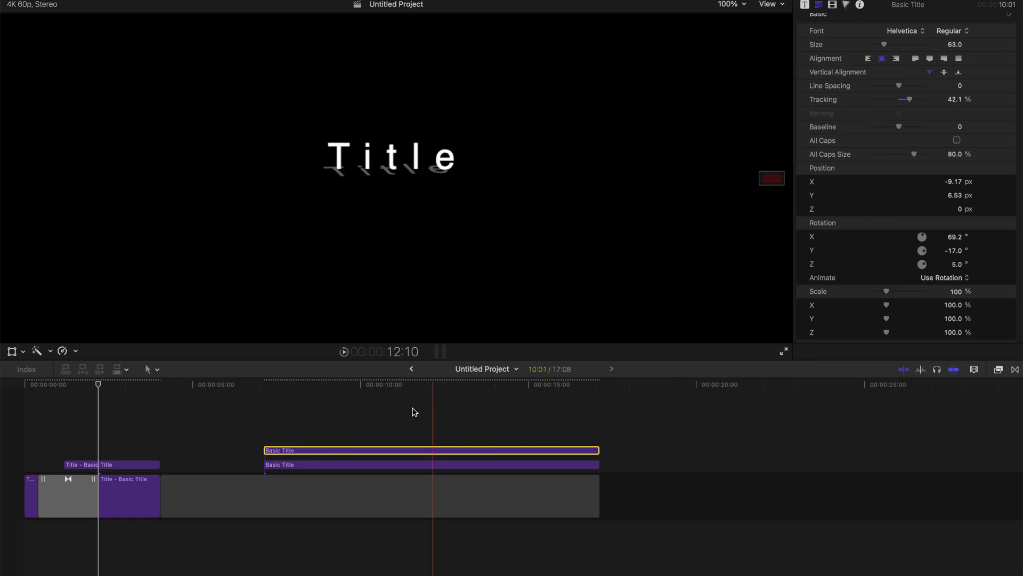
# - Open the Transitions browser and jump to where the Basic Title clips begin, undoing an accidental trim
pyautogui.click(286, 395)
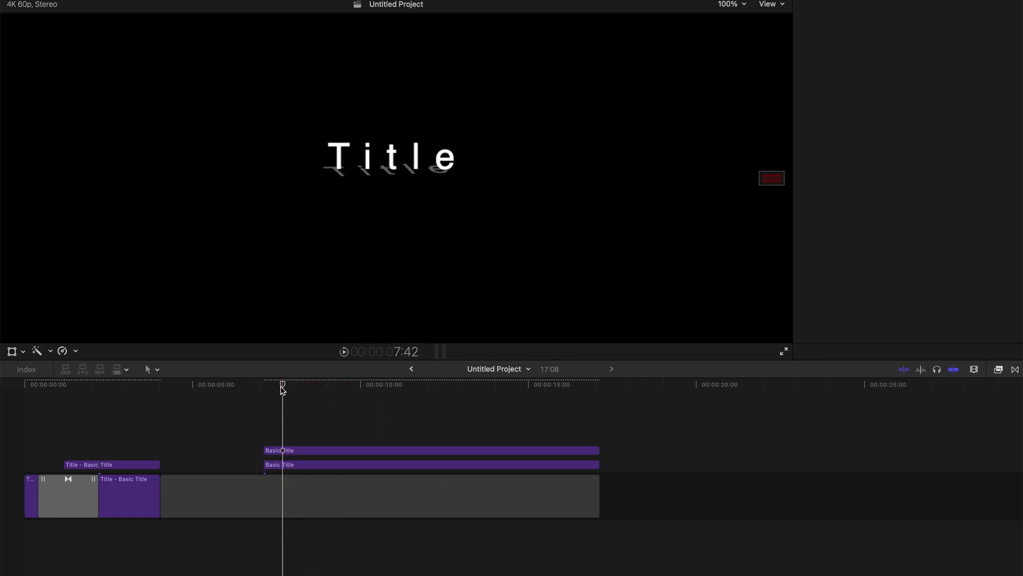
pyautogui.moveTo(281, 387); pyautogui.dragTo(277, 388)
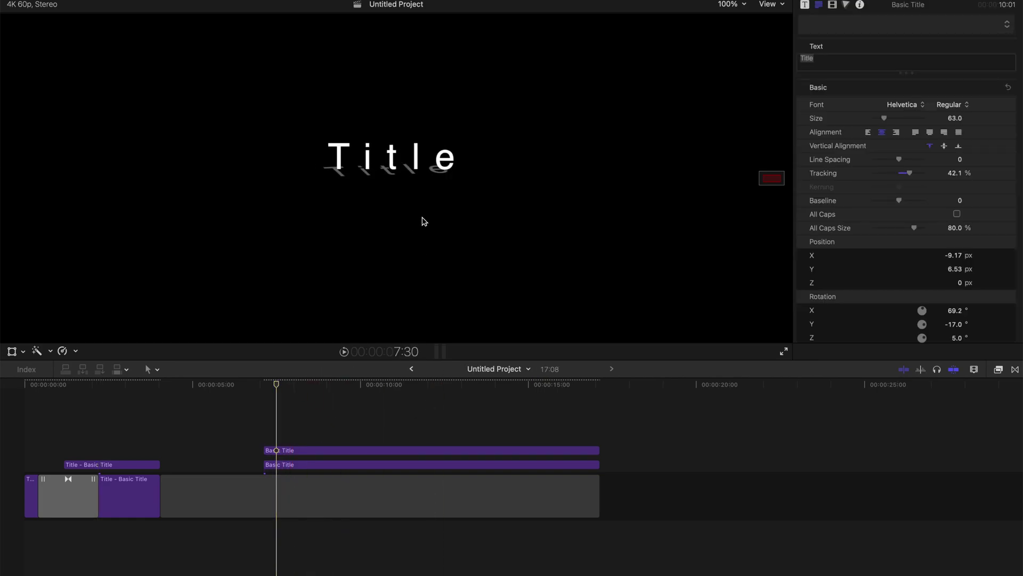
pyautogui.click(1016, 369)
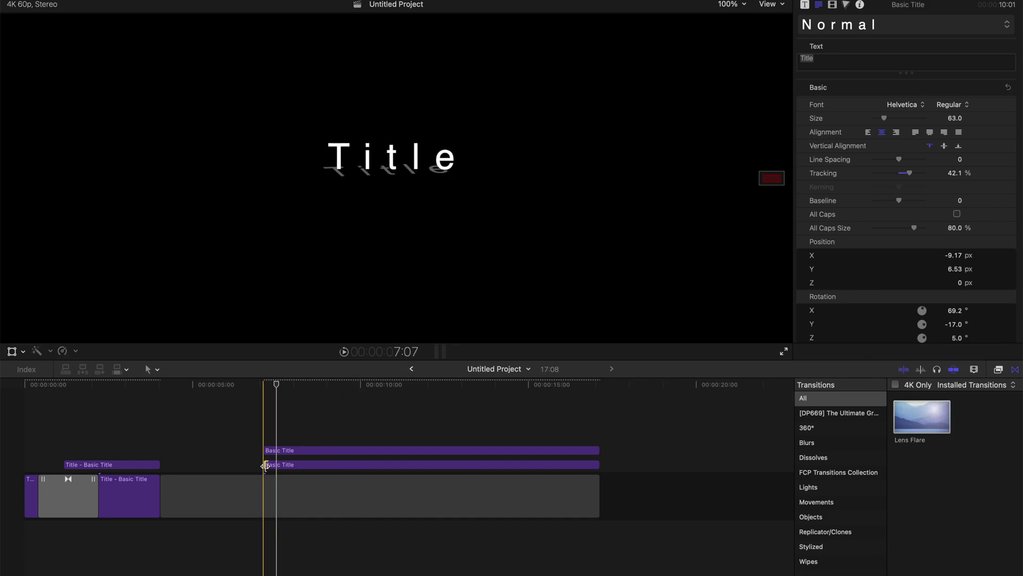
pyautogui.moveTo(264, 469); pyautogui.dragTo(227, 469)
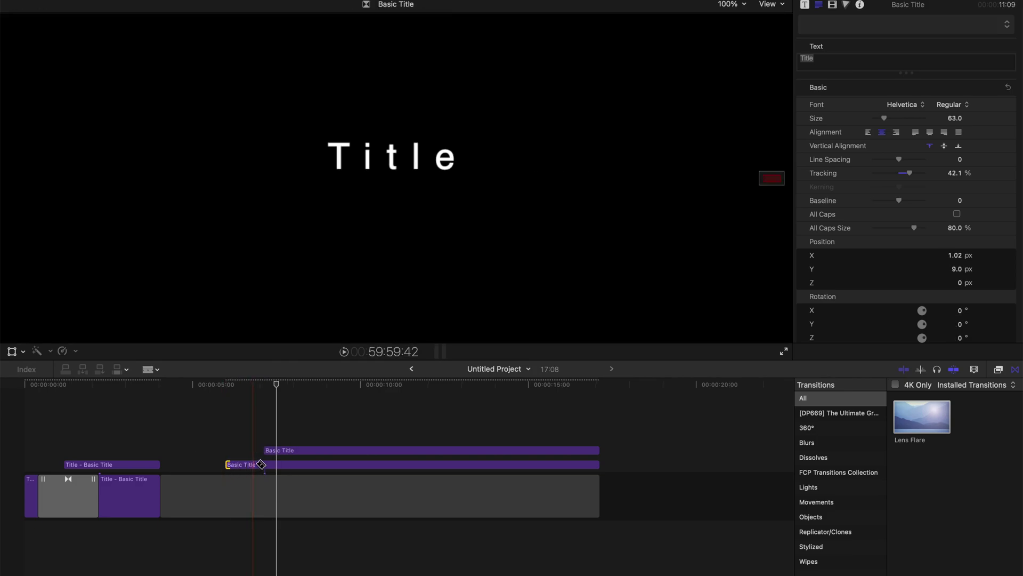
pyautogui.press('super+z')
pyautogui.press('Up')
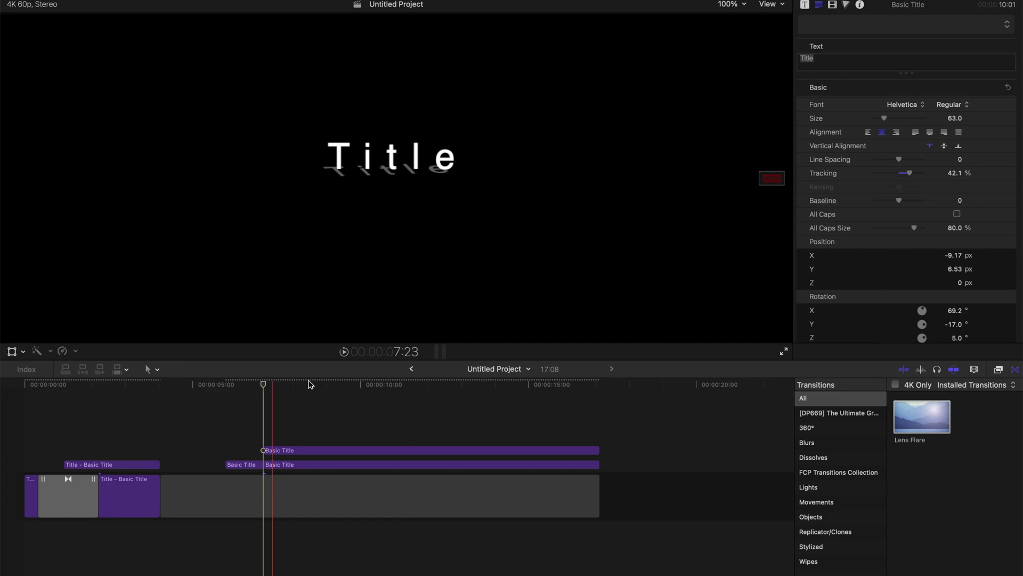
# - Drop a Lens Flare transition at the lower title's start and preview the reveal
pyautogui.moveTo(934, 420); pyautogui.dragTo(263, 464)
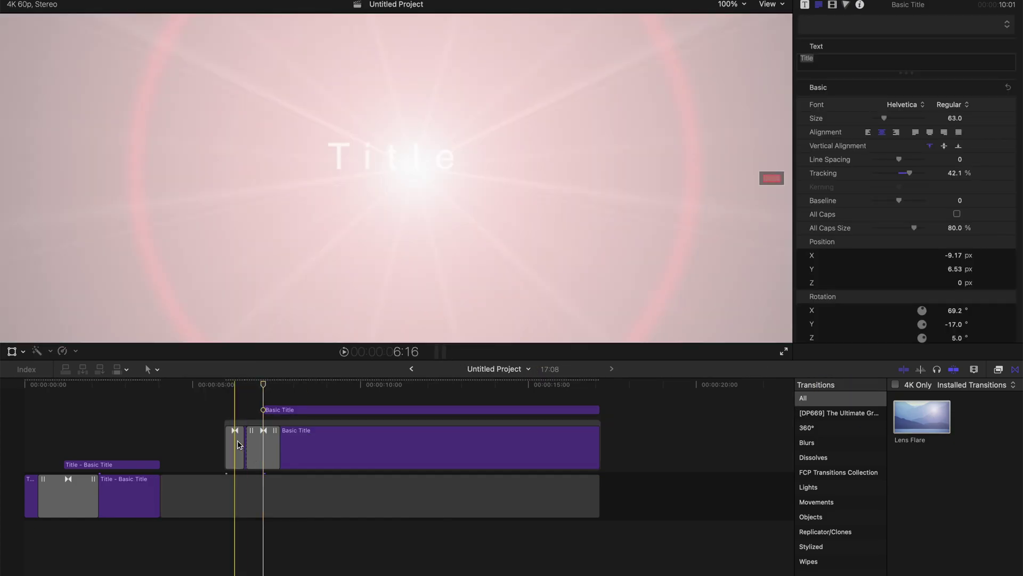
pyautogui.click(238, 445)
pyautogui.press('Delete')
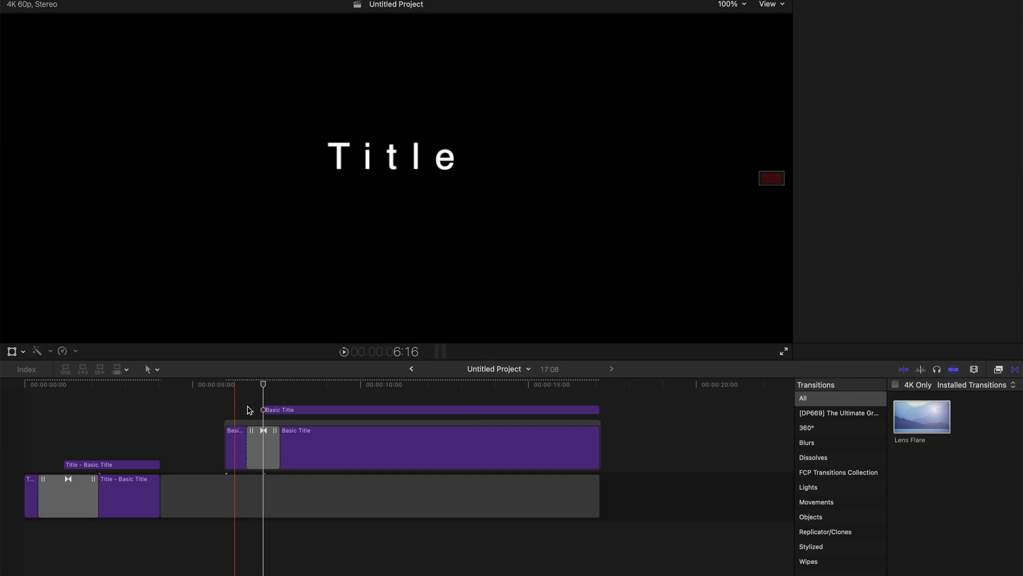
pyautogui.click(246, 443)
pyautogui.click(283, 421)
pyautogui.click(225, 385)
pyautogui.press('space')
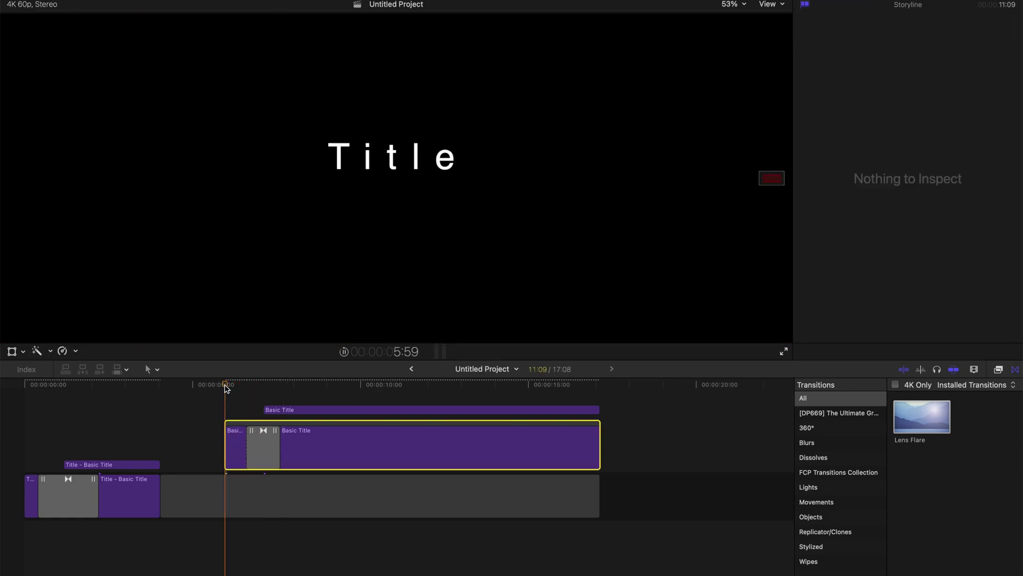
pyautogui.press('space')
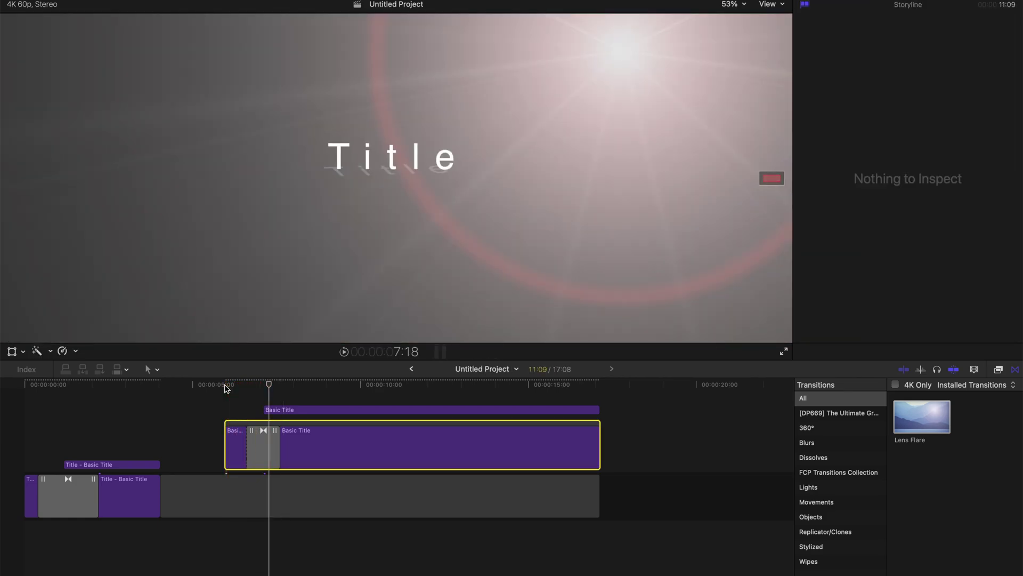
pyautogui.moveTo(225, 386); pyautogui.dragTo(260, 390)
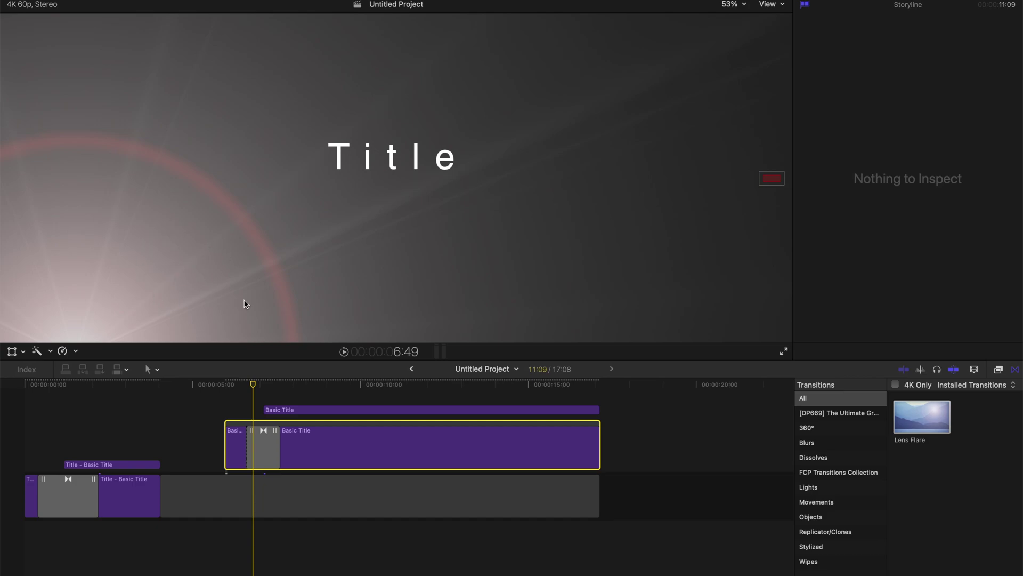
# - Shift the Lens Flare's Center Start X to 0.52 px and replay the transition
pyautogui.click(258, 437)
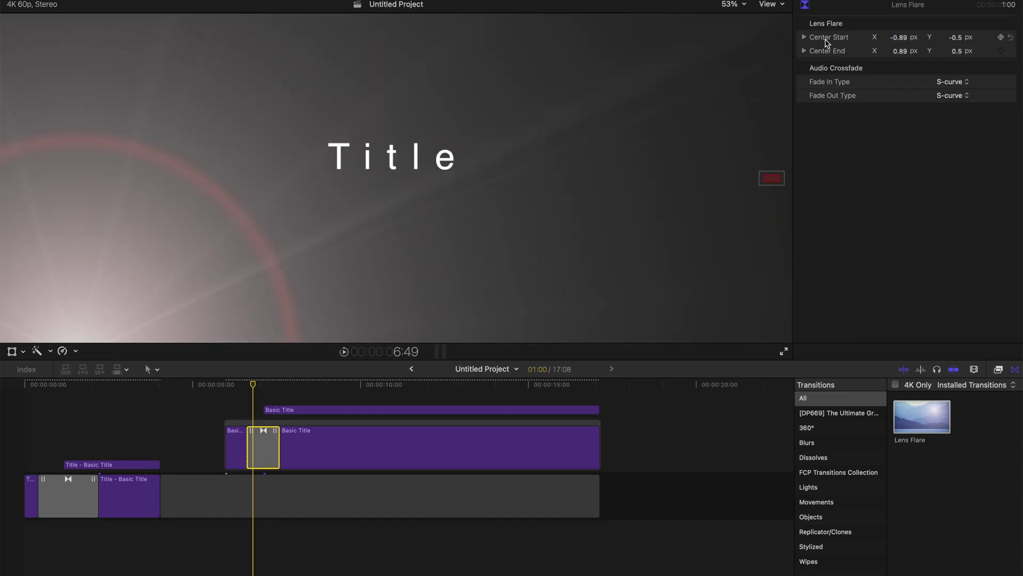
pyautogui.moveTo(902, 41); pyautogui.dragTo(927, 40)
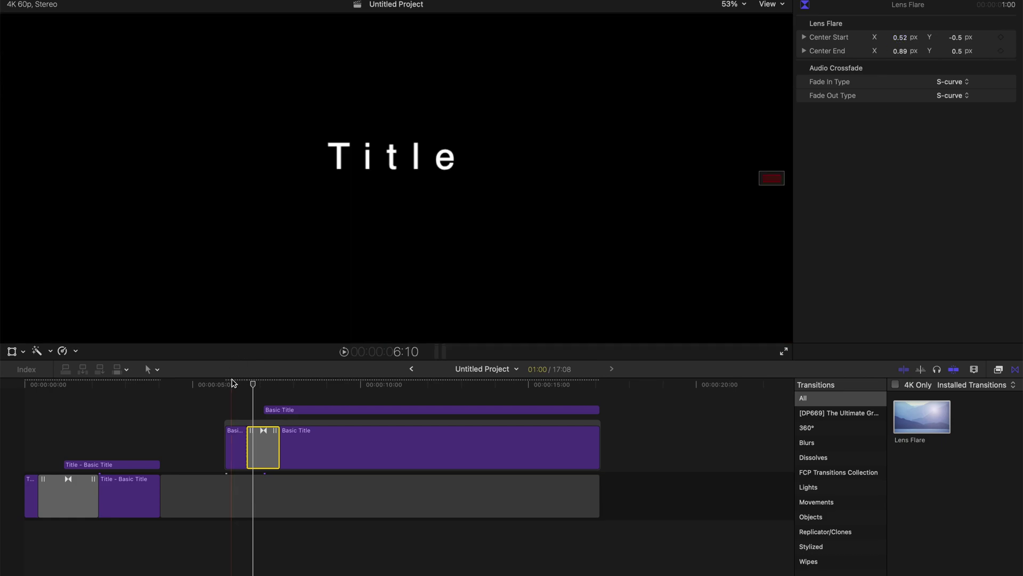
pyautogui.click(227, 385)
pyautogui.press('space')
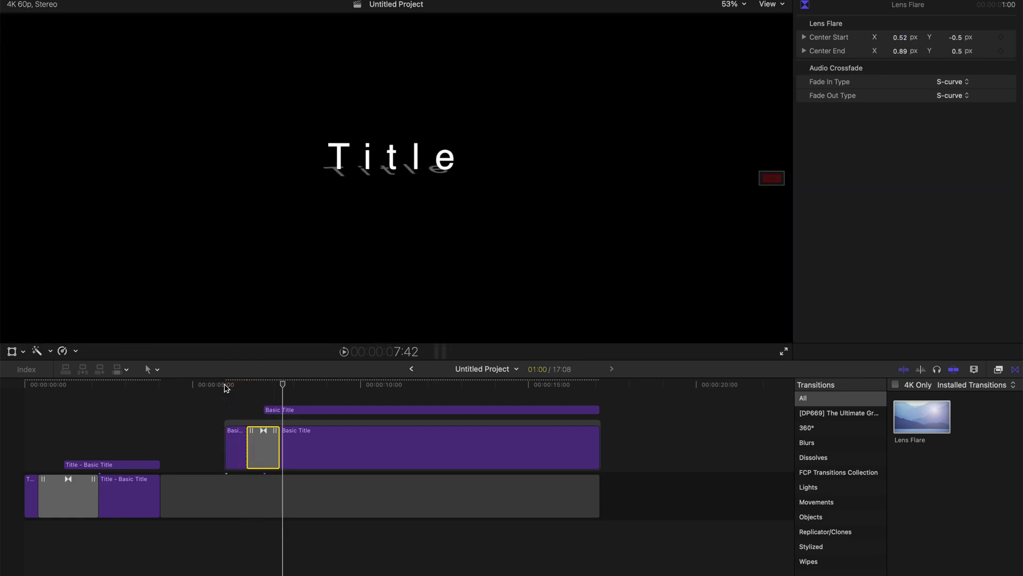
# - Extend the shadow title's start earlier into the Lens Flare transition
pyautogui.click(262, 385)
pyautogui.click(272, 386)
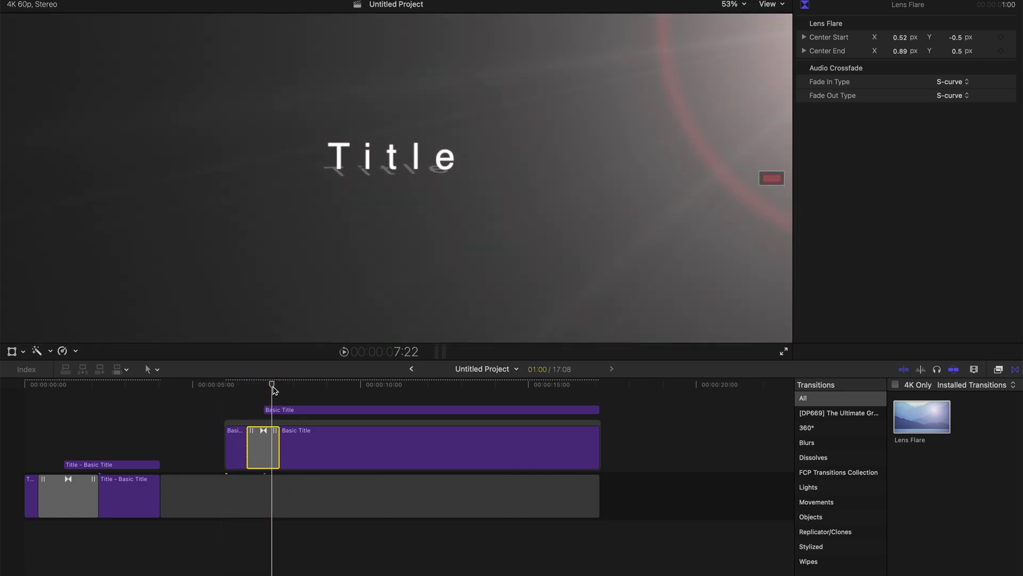
pyautogui.moveTo(272, 388); pyautogui.dragTo(264, 391)
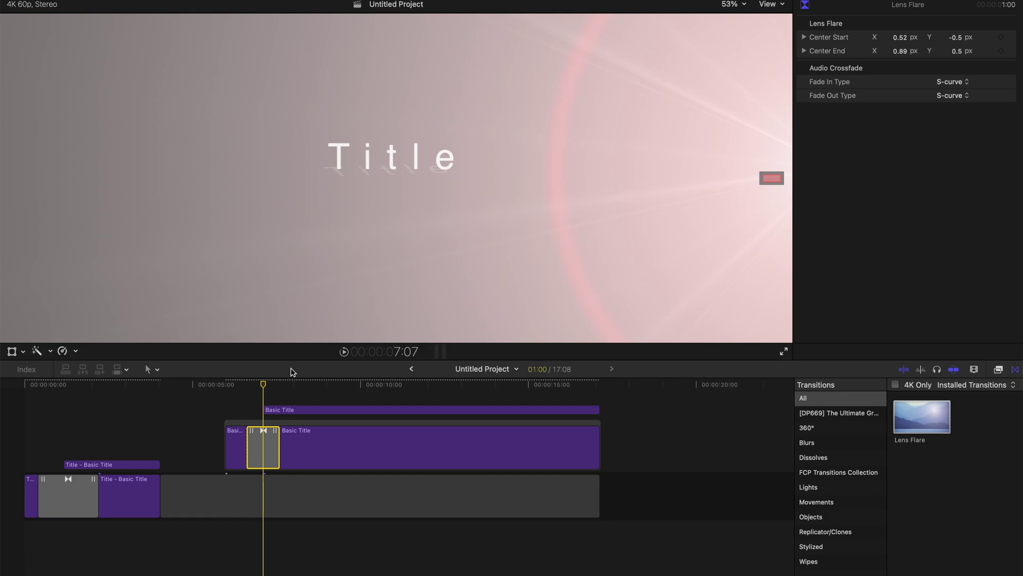
pyautogui.press('super+equal')
pyautogui.press('super+equal')
pyautogui.press('super+equal')
pyautogui.press('super+minus')
pyautogui.press('super+minus')
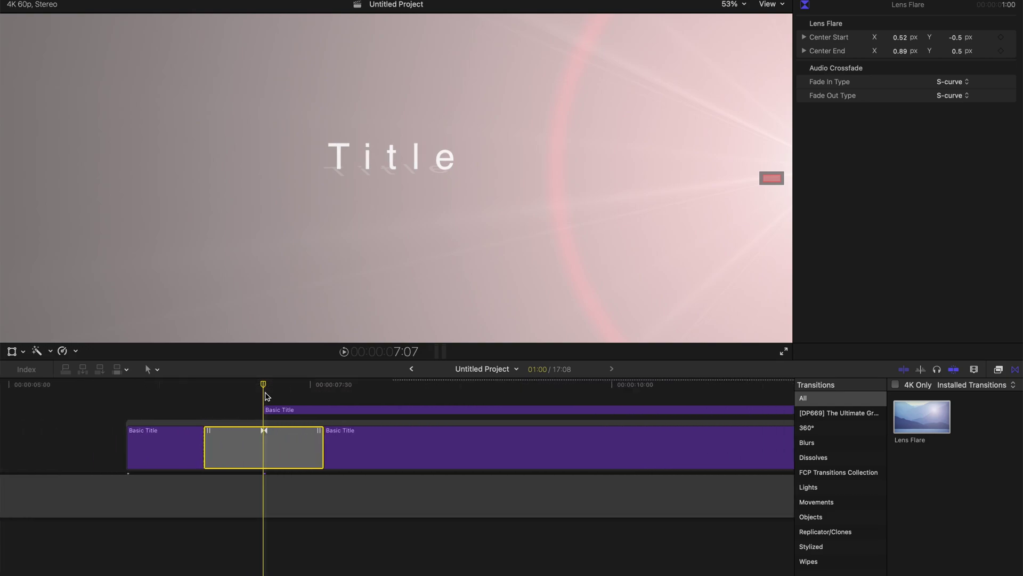
pyautogui.moveTo(267, 412); pyautogui.dragTo(243, 414)
pyautogui.click(240, 384)
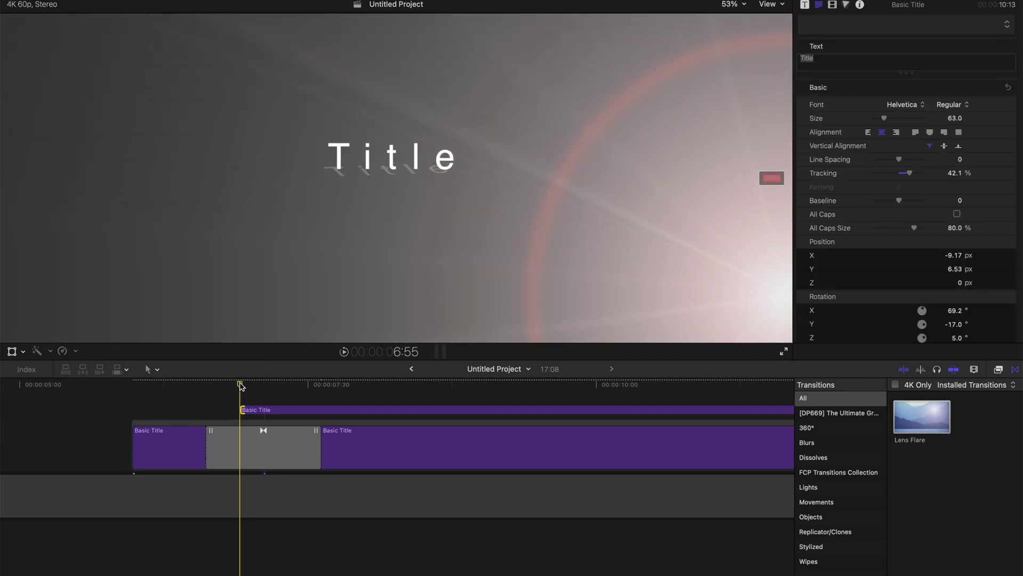
# - Keyframe the shadow's opacity from 0% at its start up to 15% a little later
pyautogui.click(833, 4)
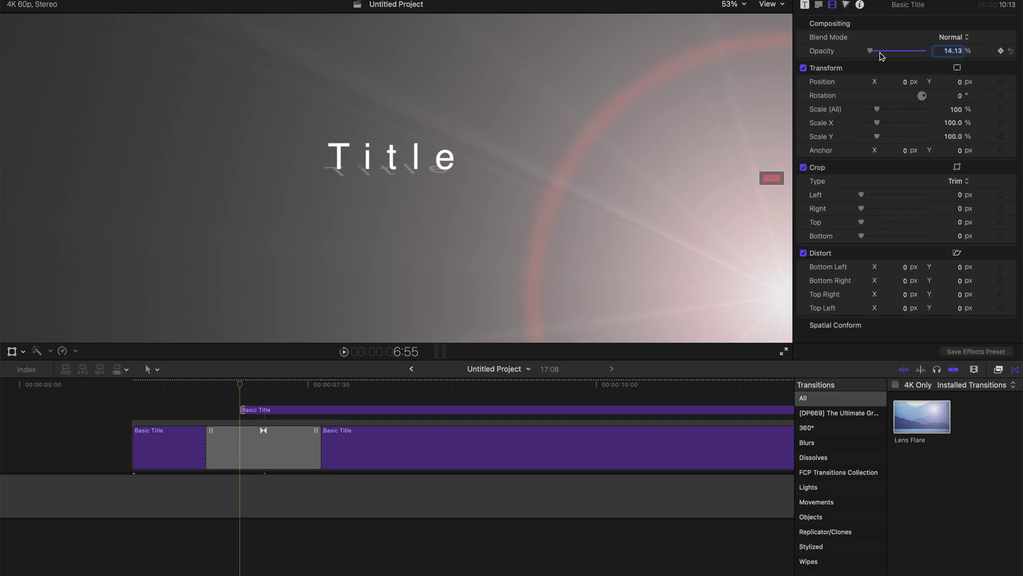
pyautogui.moveTo(870, 50); pyautogui.dragTo(837, 51)
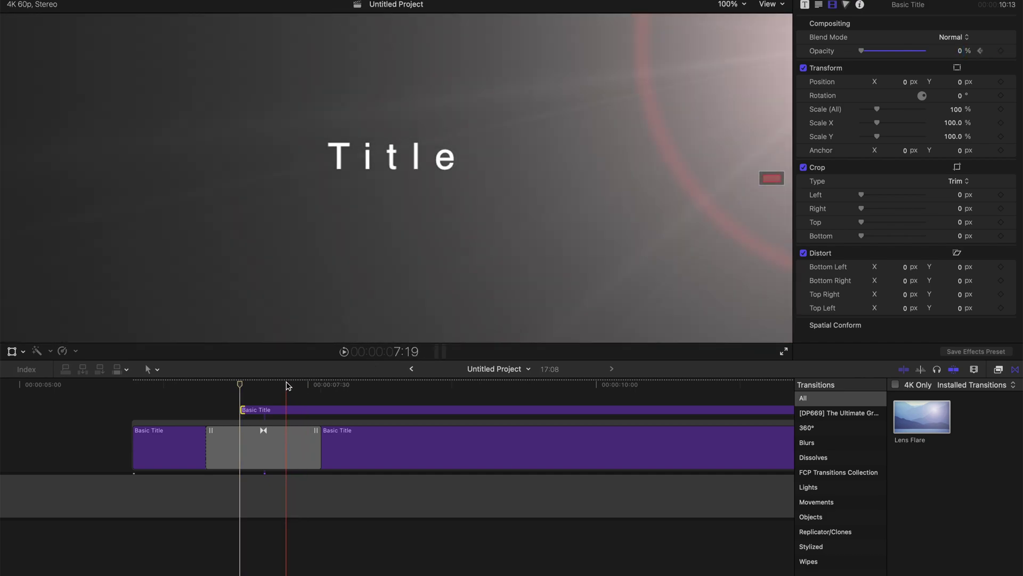
pyautogui.click(283, 385)
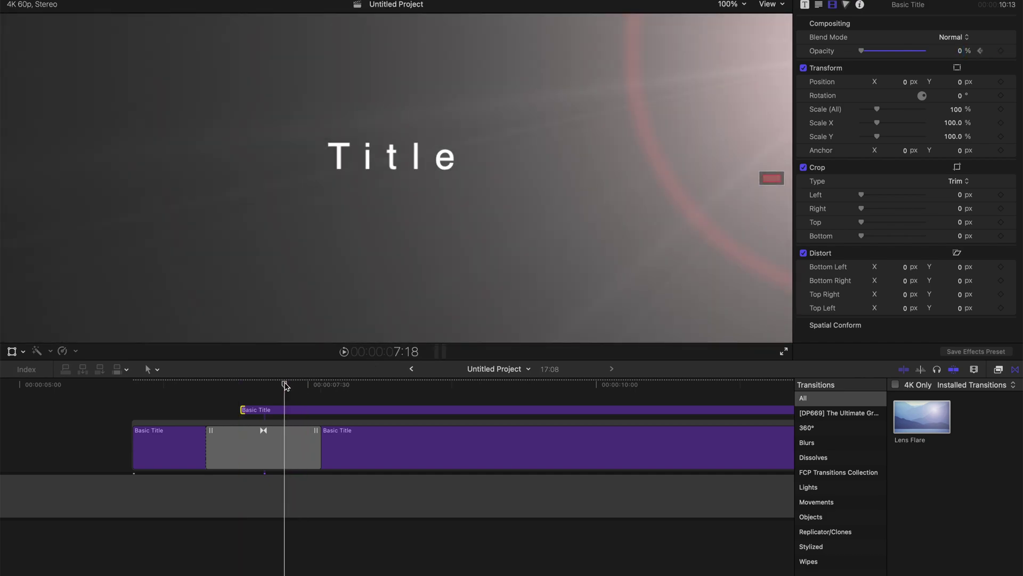
pyautogui.moveTo(282, 385); pyautogui.dragTo(285, 385)
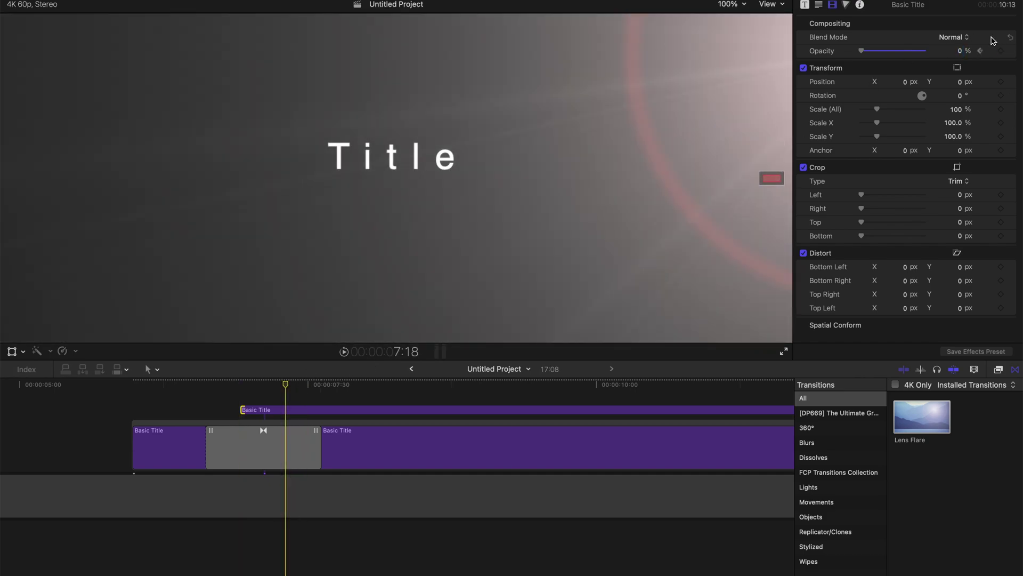
pyautogui.click(961, 52)
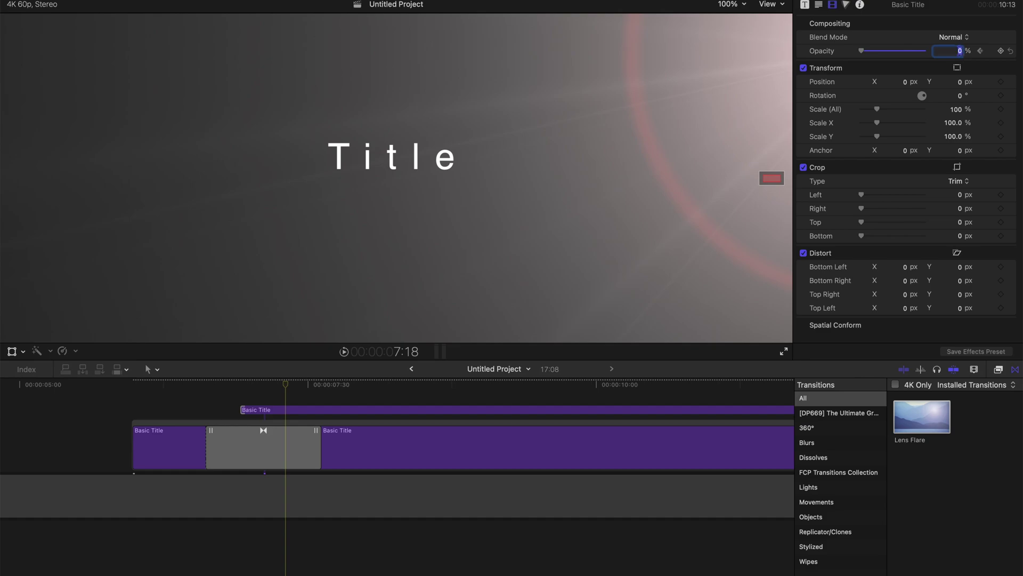
pyautogui.write('15')
pyautogui.press('Return')
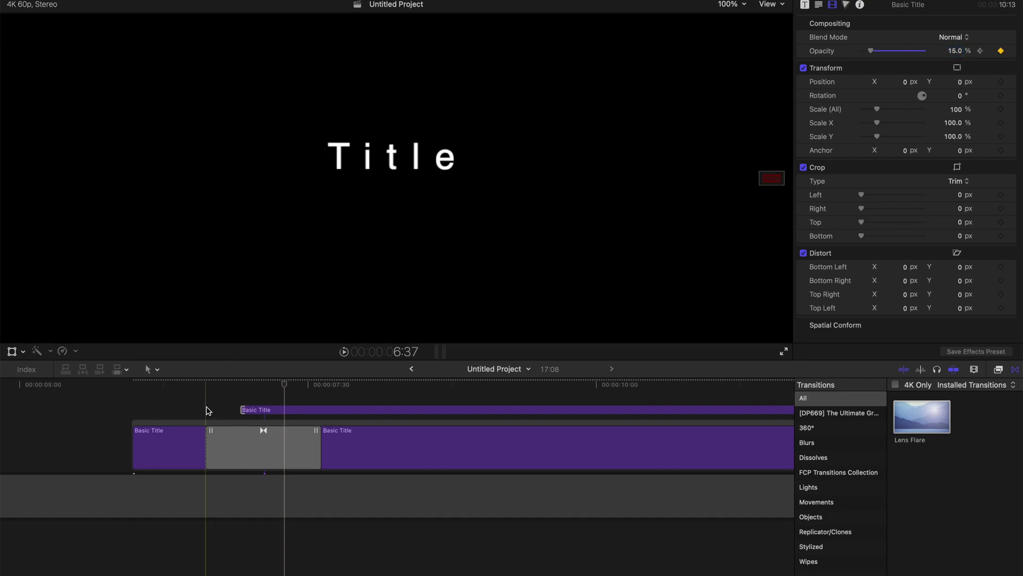
# - Play back the lens flare reveal with the shadow fading in
pyautogui.click(131, 393)
pyautogui.press('space')
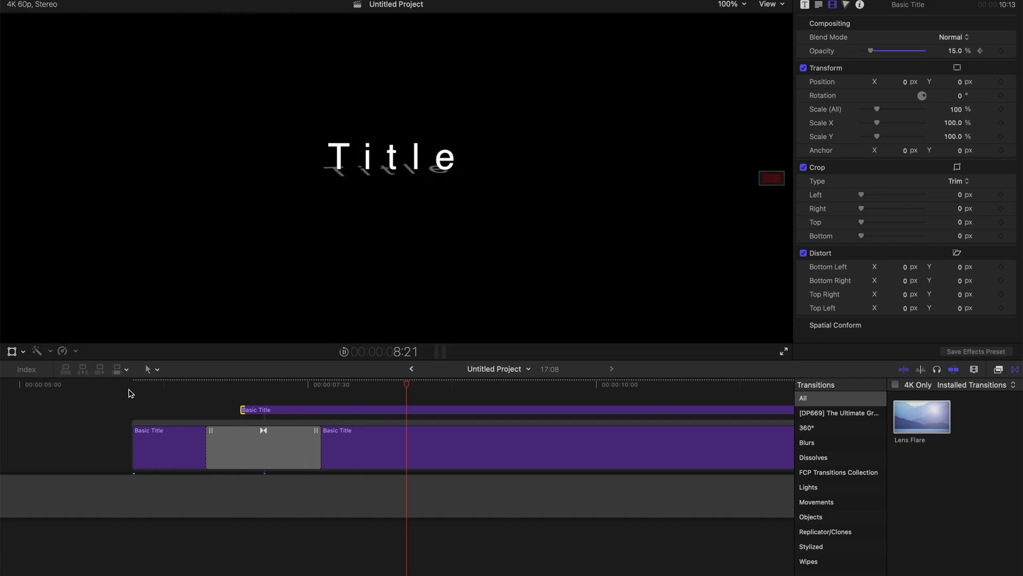
pyautogui.press('space')
pyautogui.moveTo(190, 389); pyautogui.dragTo(338, 398)
pyautogui.press('super+minus')
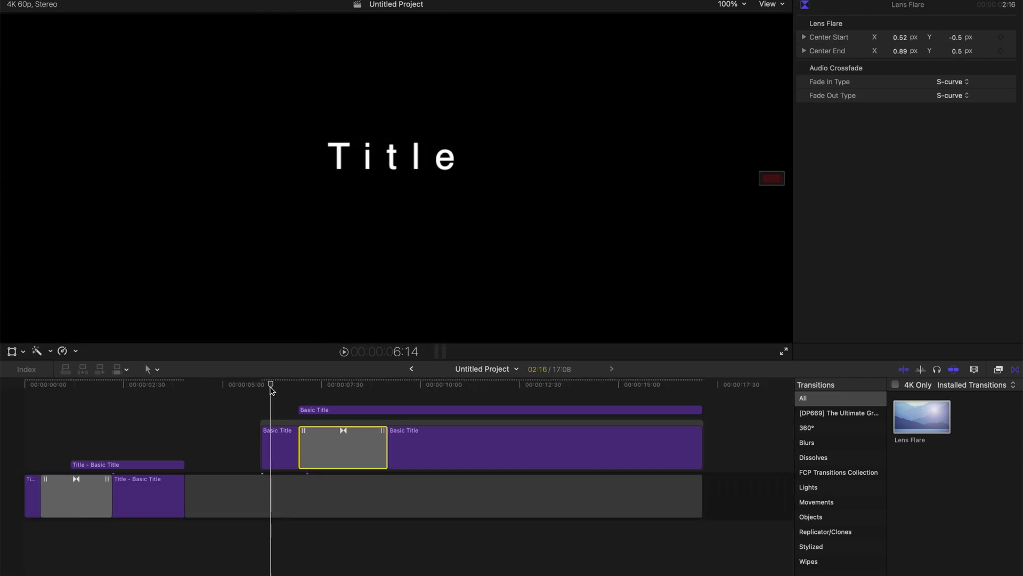
pyautogui.moveTo(271, 394); pyautogui.dragTo(362, 390)
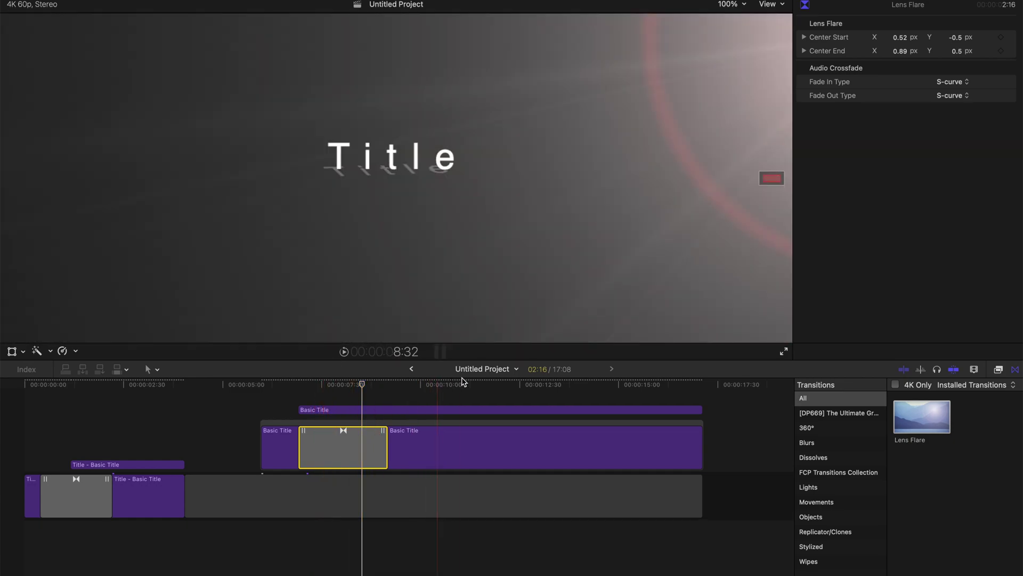
pyautogui.click(469, 394)
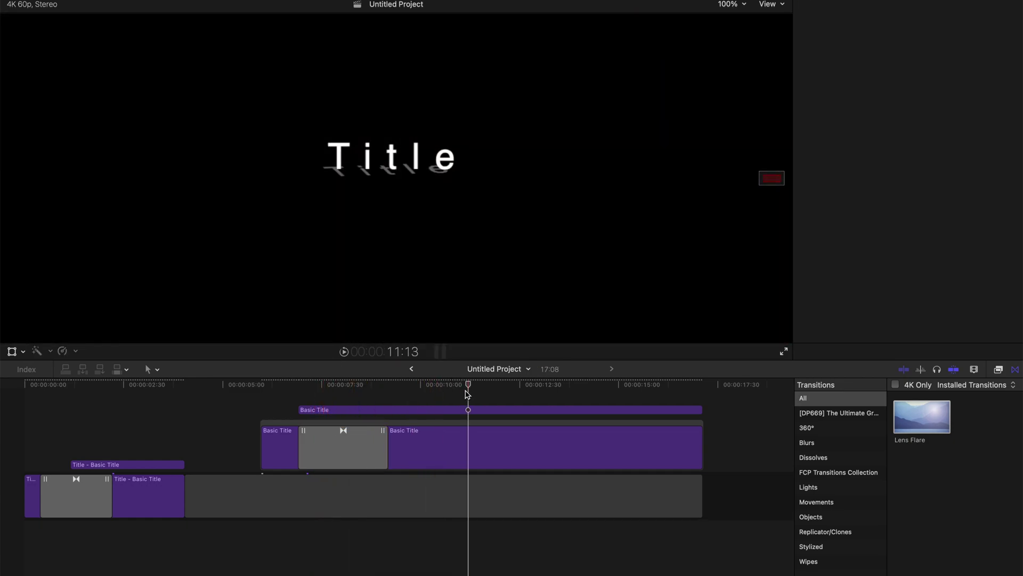
pyautogui.press('super+4')
# - Replace the shadow Basic Title clip's text 'Title' with 'Float'
pyautogui.click(423, 410)
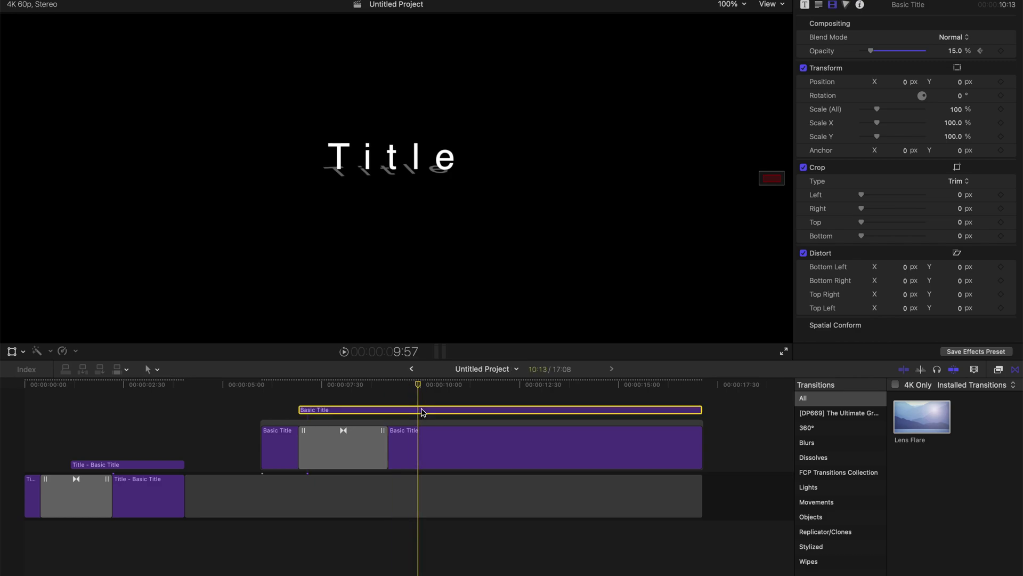
pyautogui.doubleClick(360, 180)
pyautogui.click(867, 67)
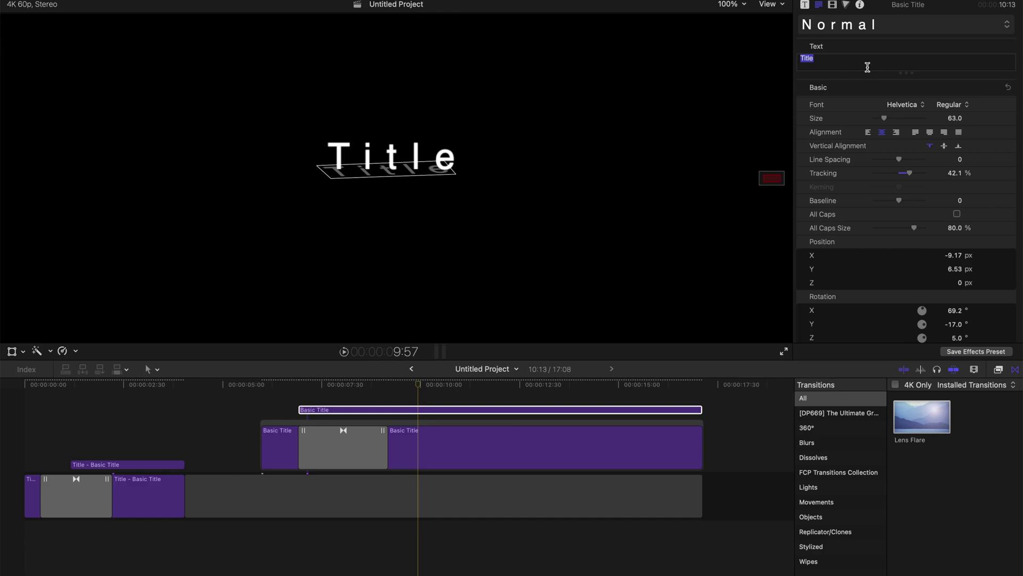
pyautogui.write('Float')
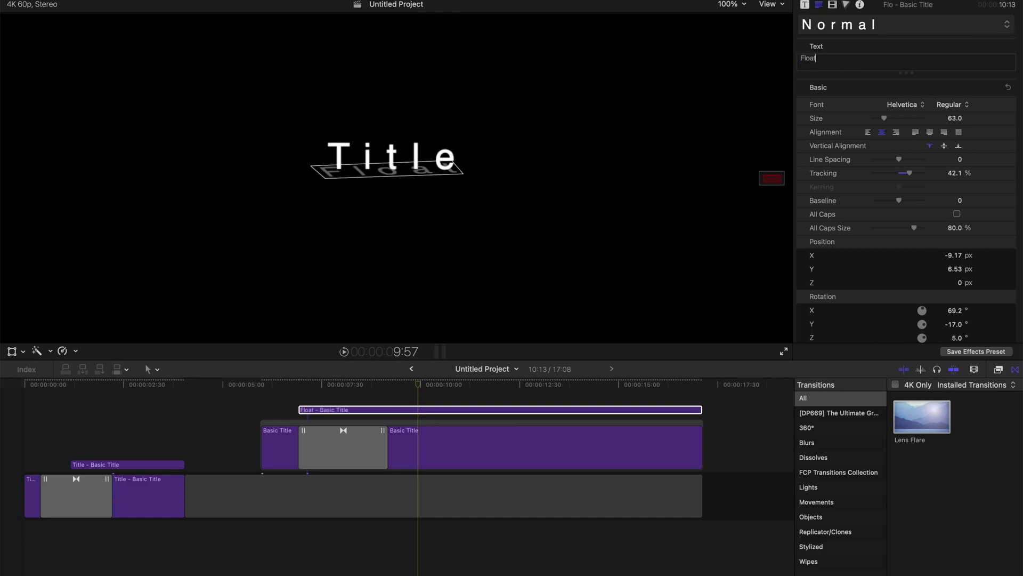
pyautogui.click(427, 448)
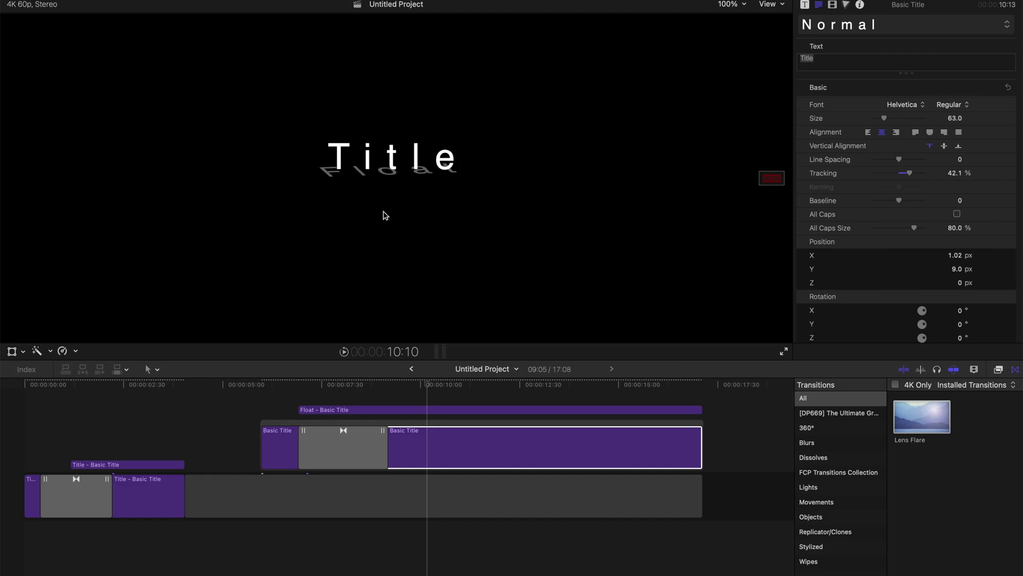
pyautogui.click(416, 448)
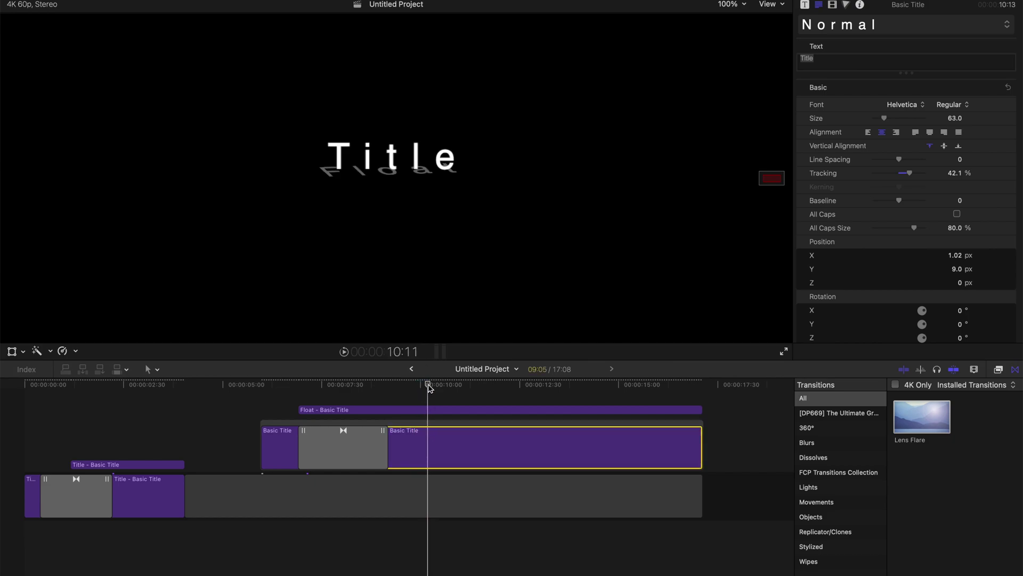
pyautogui.moveTo(427, 383); pyautogui.dragTo(509, 395)
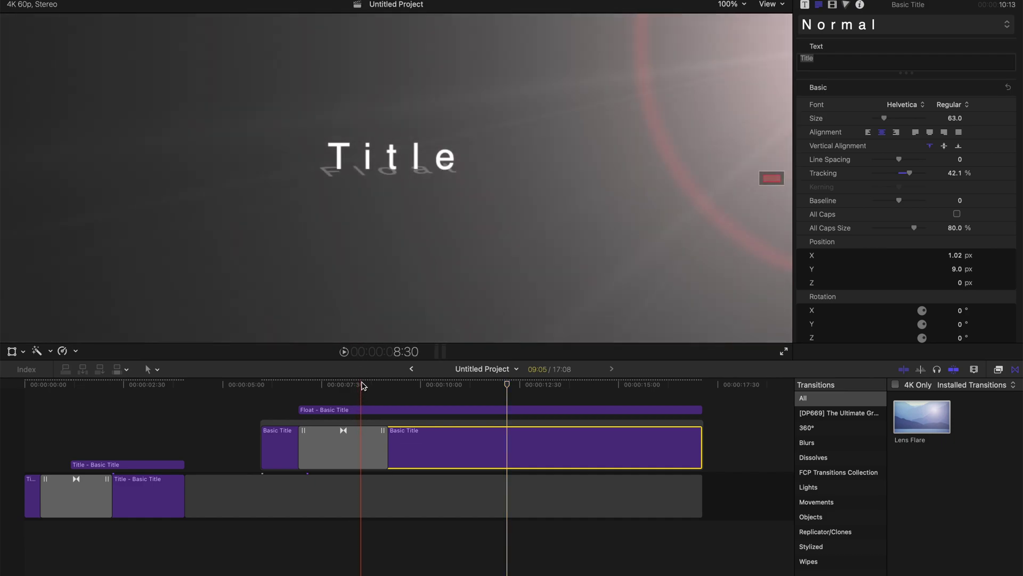
pyautogui.moveTo(362, 385); pyautogui.dragTo(462, 392)
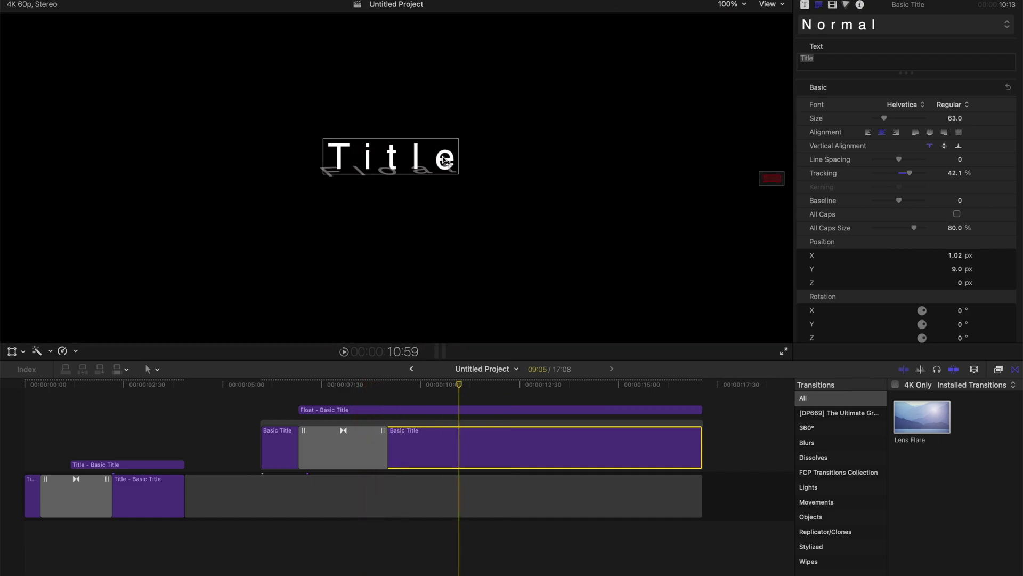